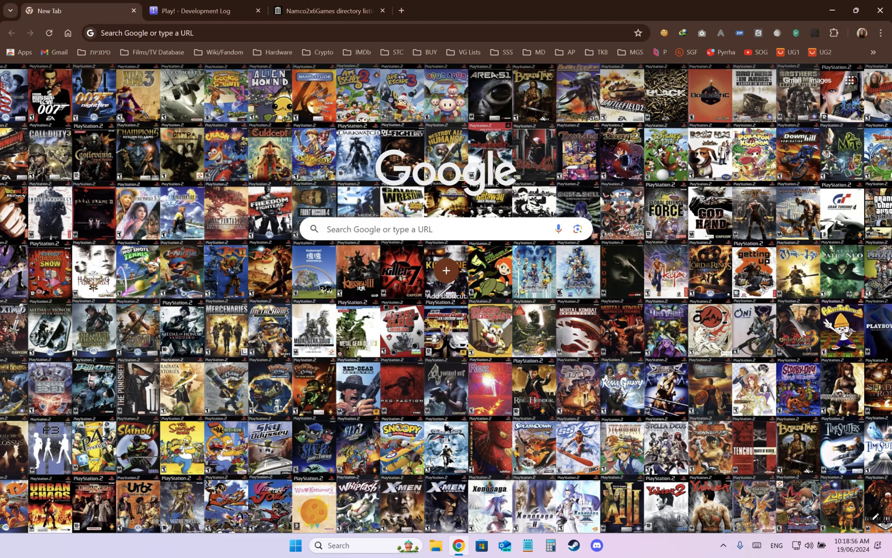
Close the blank browser tab and open the downloads page of the Play! emulator site.
middle_click(57, 5)
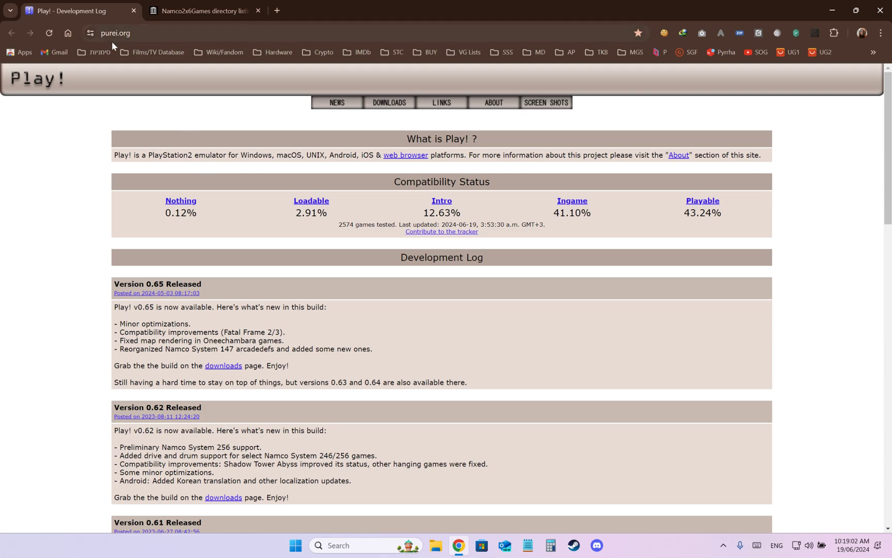
left_click(384, 103)
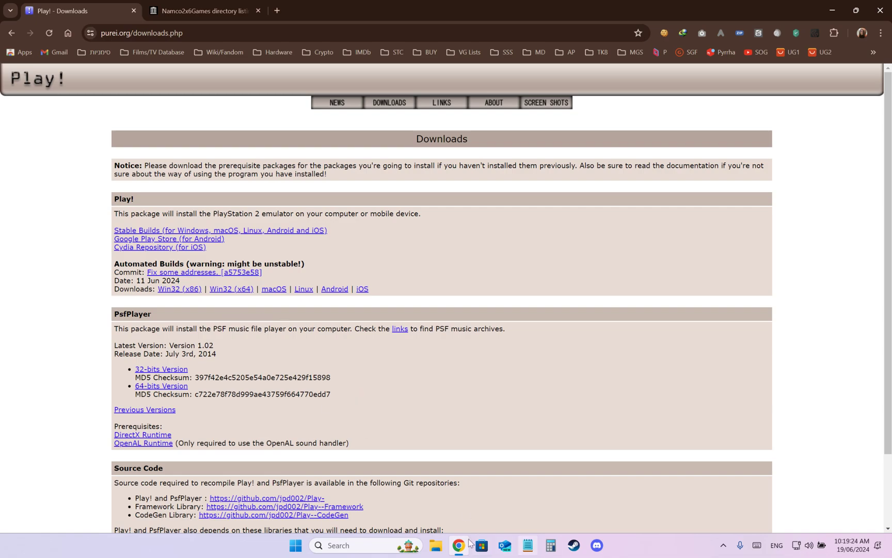
Switch to File Explorer and open the arcadedefs folder in C:\Program Files\Play.
left_click(436, 545)
left_click(37, 350)
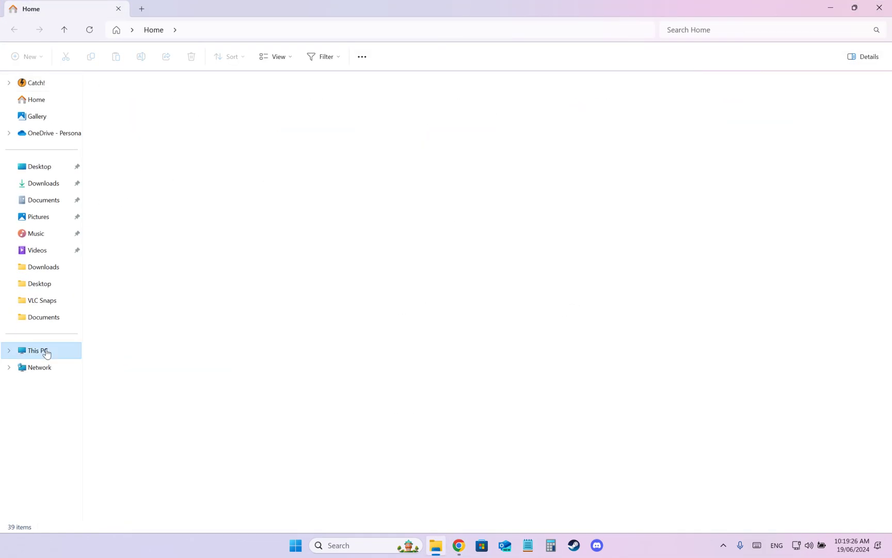
double_click(162, 100)
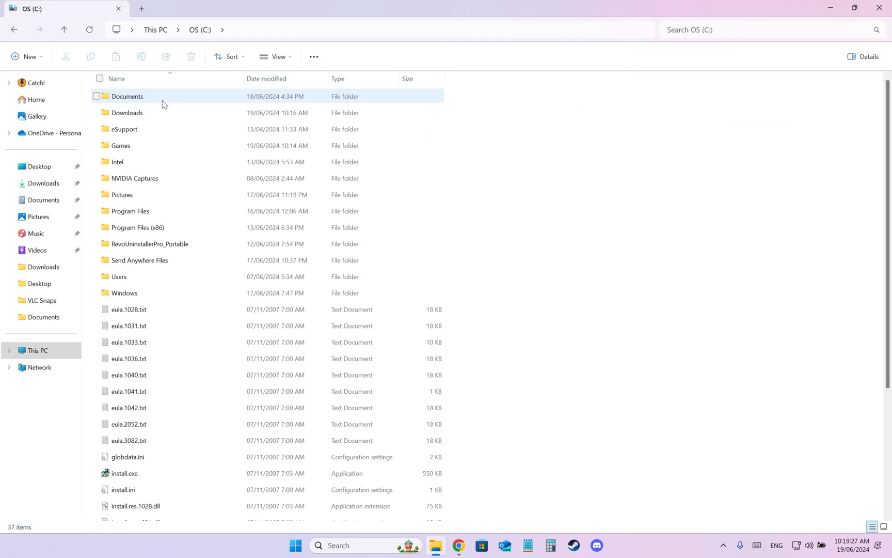
left_click(160, 211)
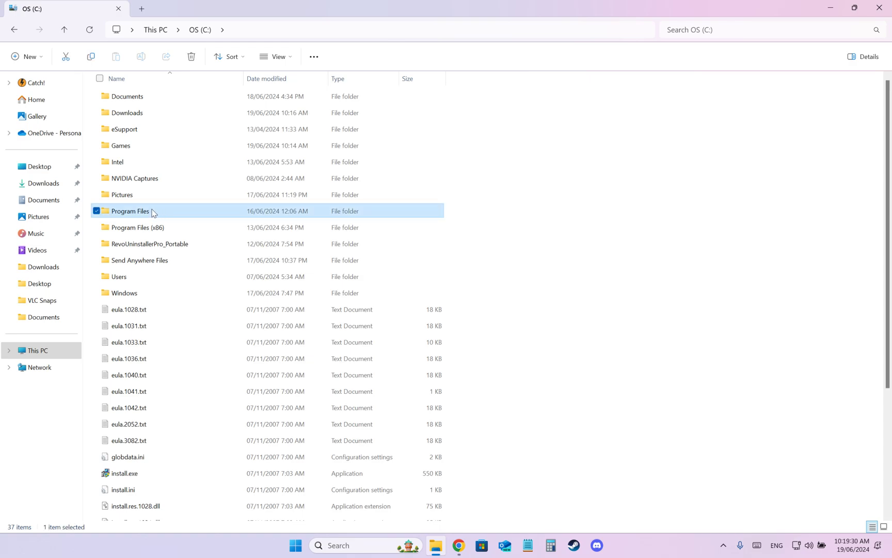
double_click(152, 211)
double_click(136, 423)
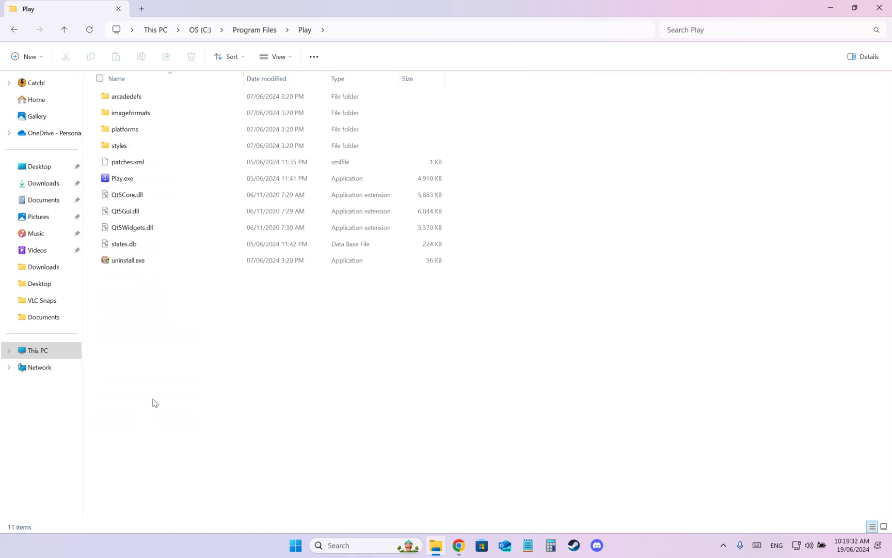
left_click(130, 180)
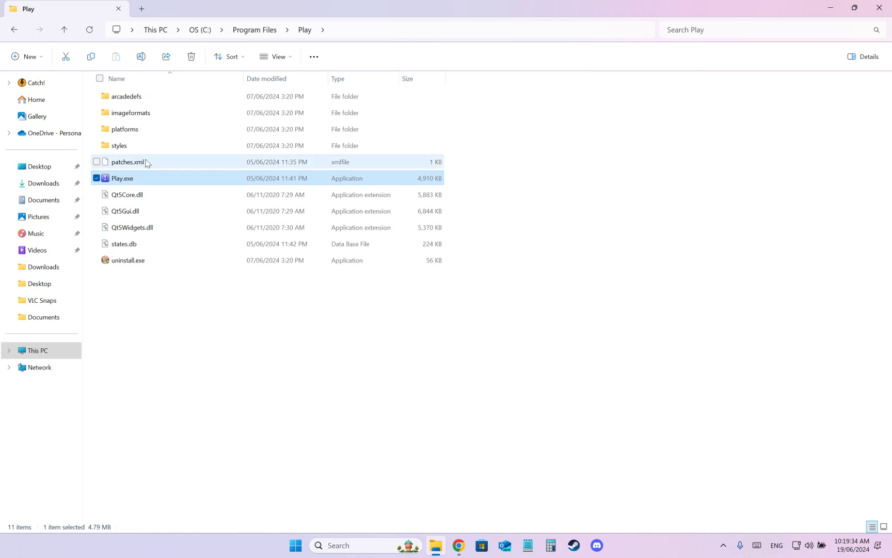
double_click(154, 101)
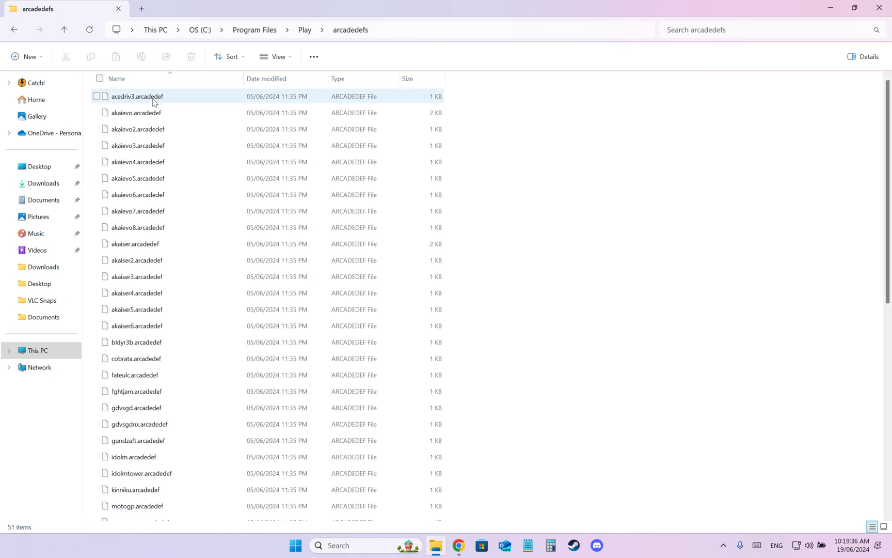
Look through the arcade definition files and select soulclb3.arcadedef.
scroll(217, 258, "down", 8)
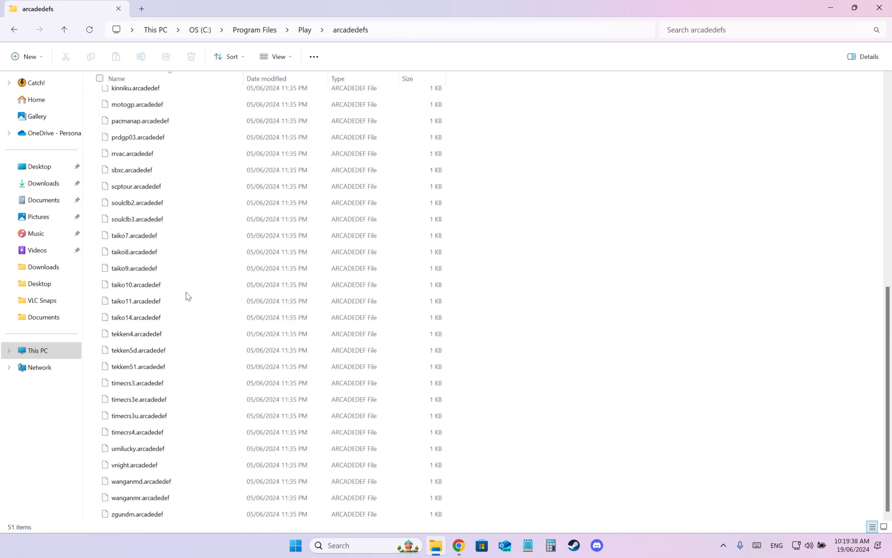
scroll(209, 241, "up", 2)
scroll(183, 184, "up", 2)
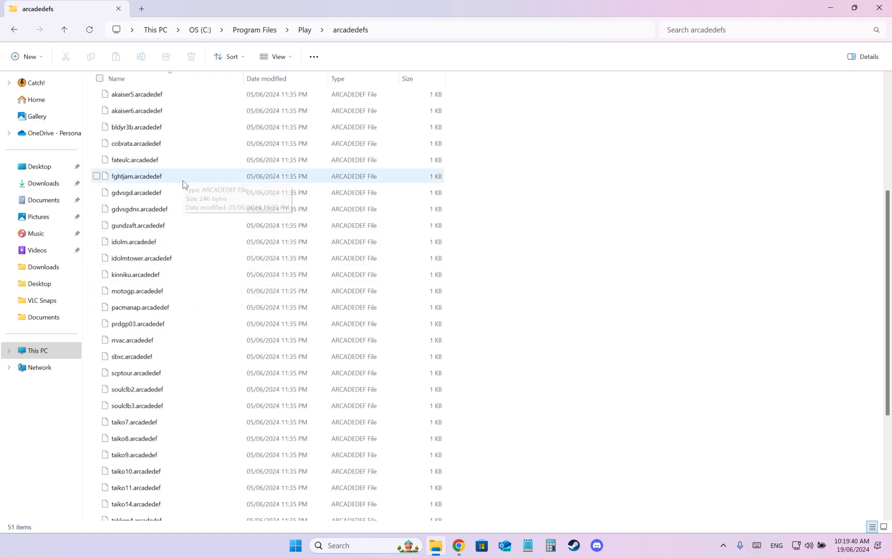
scroll(160, 285, "down", 2)
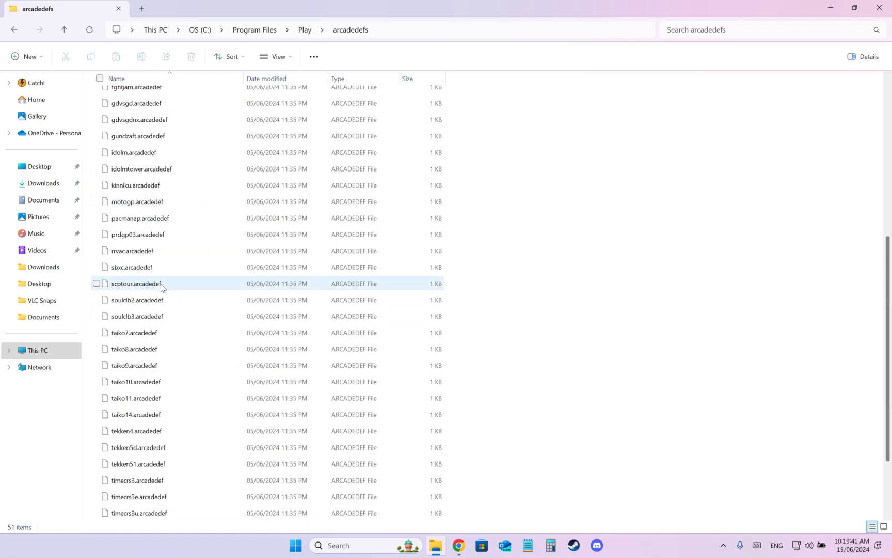
left_click(143, 318)
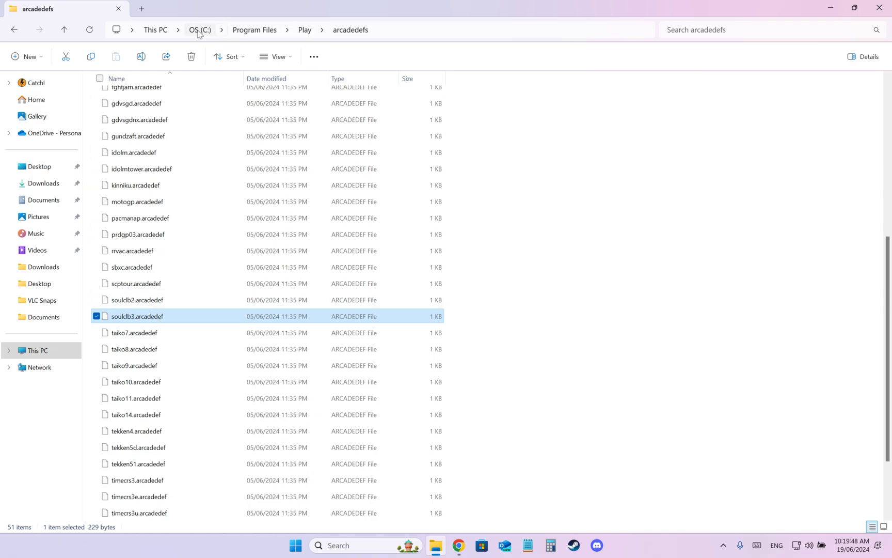
Switch to Chrome, browse the Namco2x6Games listing for the soulclb3 archive, and open its soulclb3 directory.
left_click(458, 545)
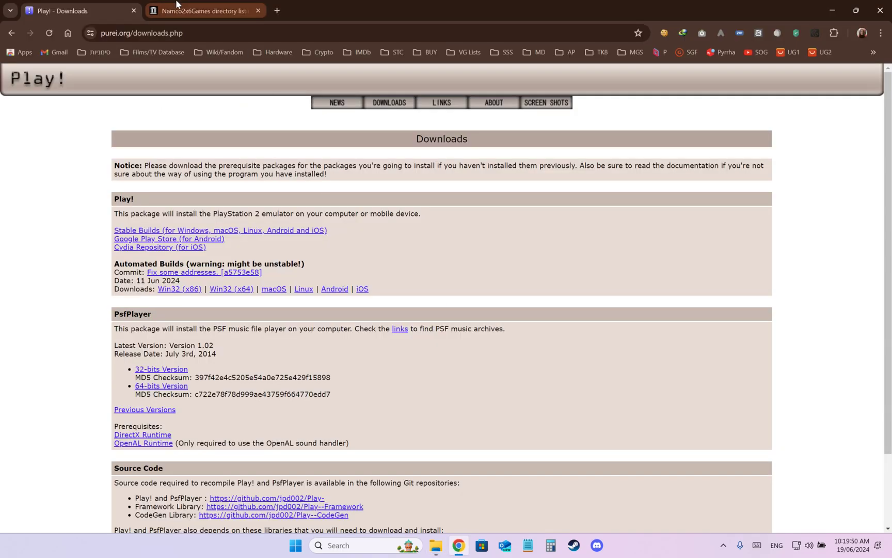
left_click(207, 10)
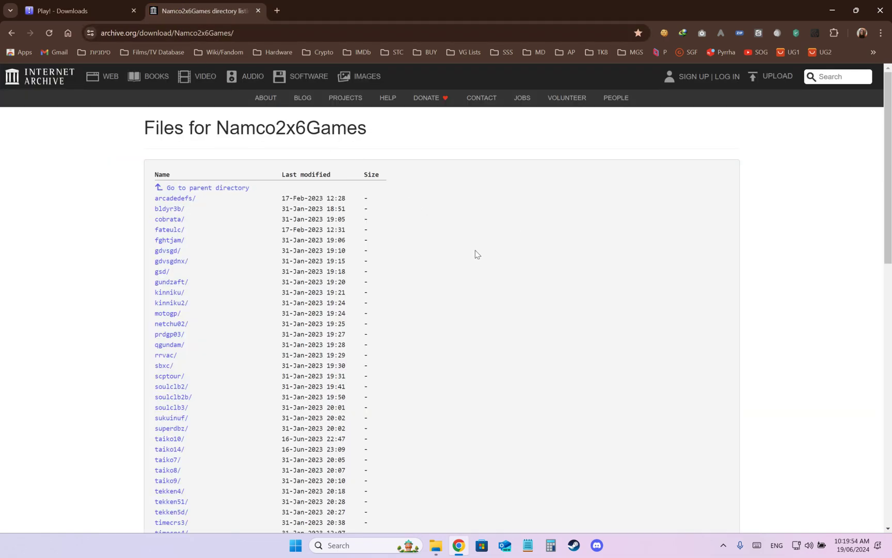
scroll(479, 253, "down", 3)
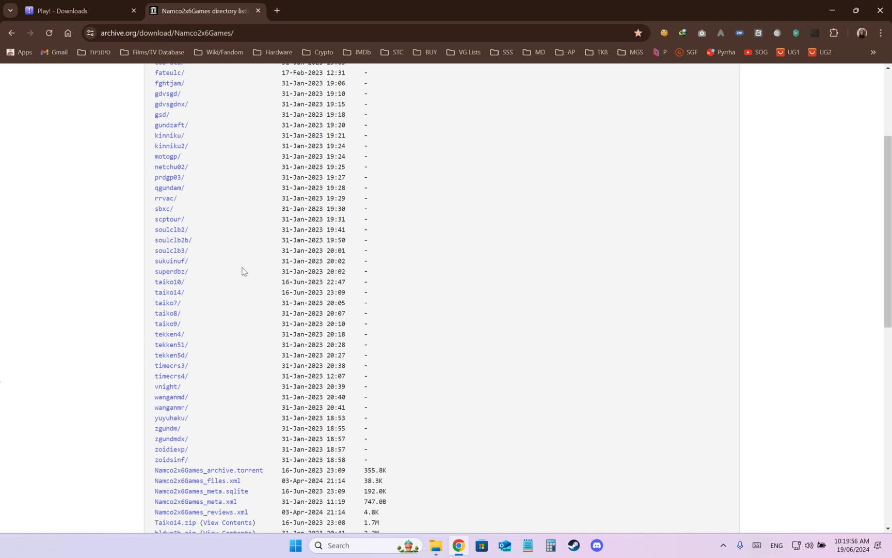
scroll(243, 272, "down", 5)
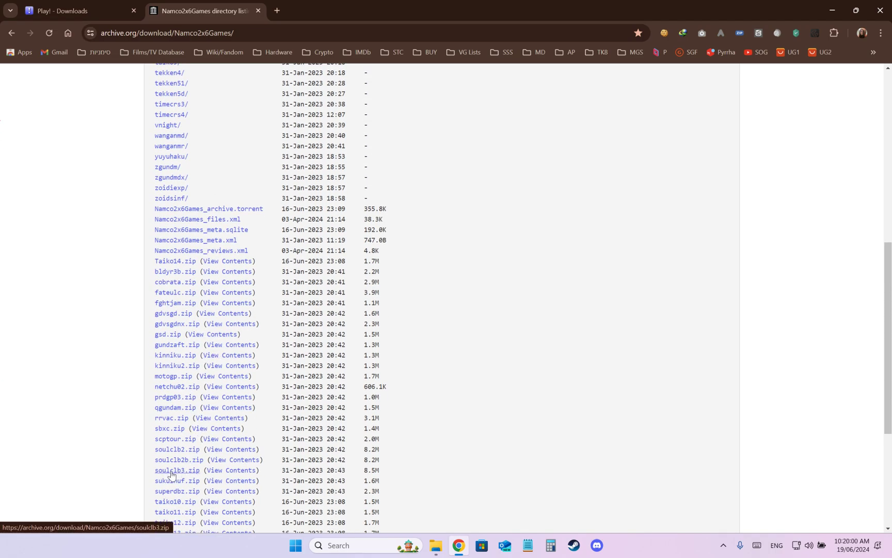
scroll(111, 311, "up", 8)
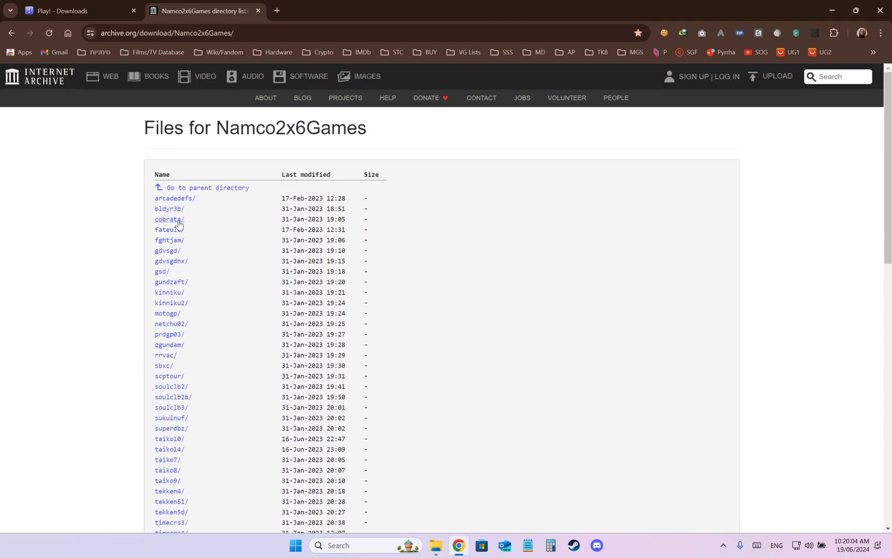
scroll(196, 315, "down", 1)
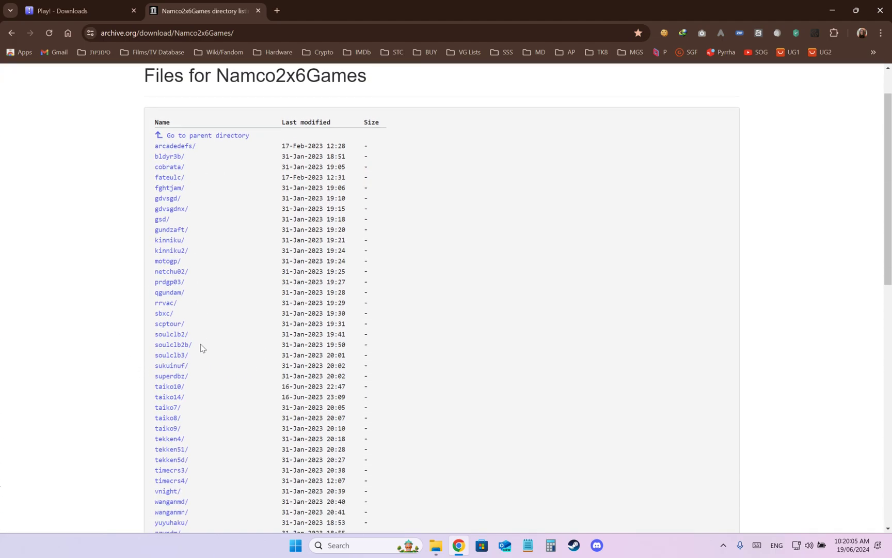
left_click(173, 356)
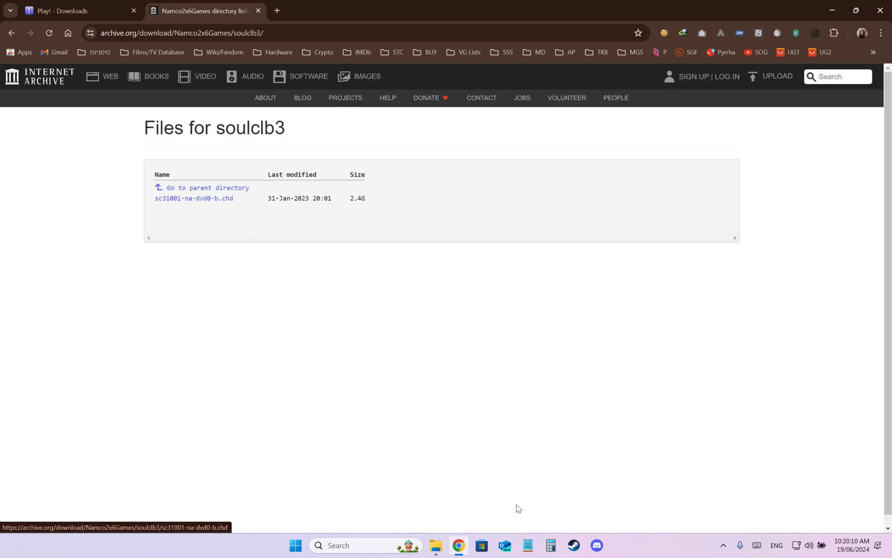
Switch to File Explorer and open the arcaderoms folder in Documents\Play Data Files.
left_click(436, 546)
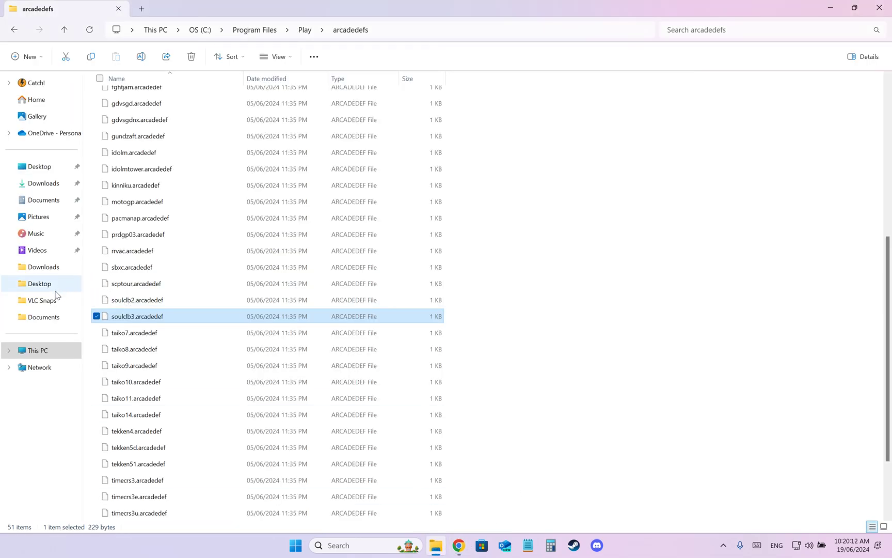
left_click(51, 201)
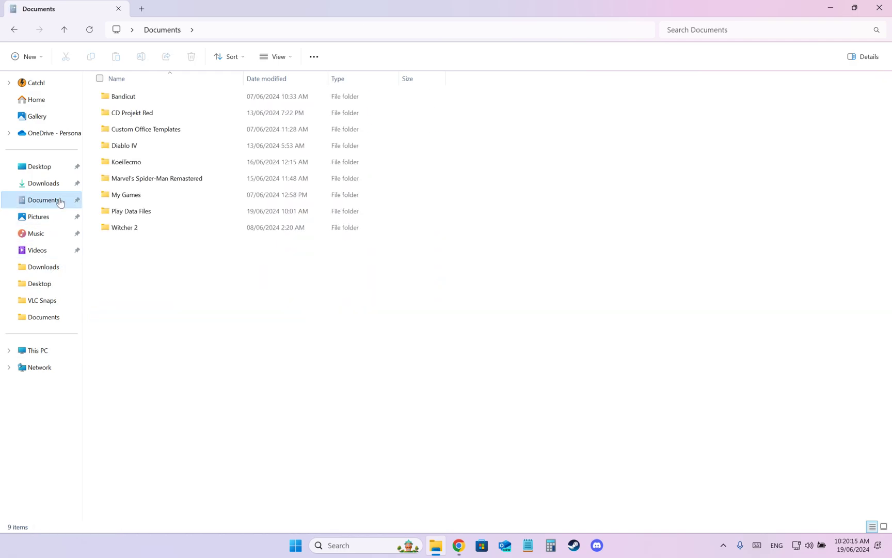
double_click(138, 216)
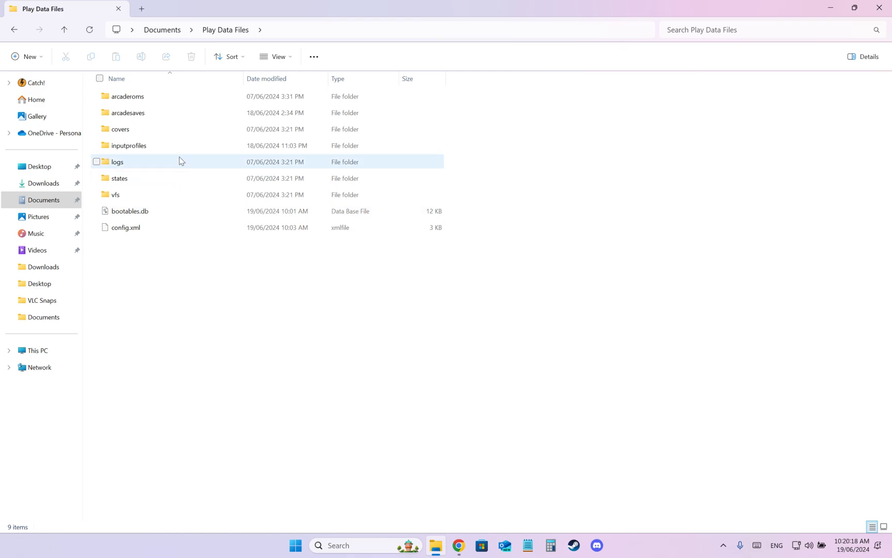
double_click(146, 98)
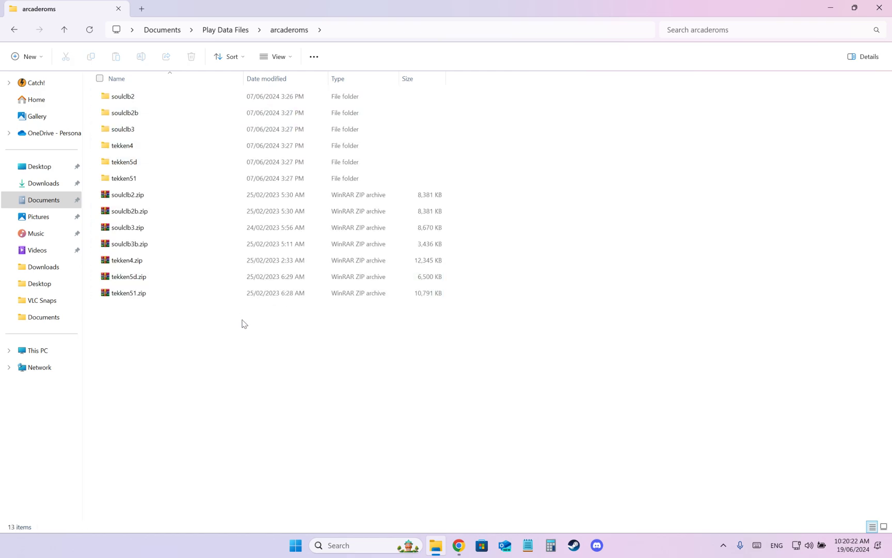
Copy the base name of the soulclb3.zip archive without renaming the file.
left_click(145, 230)
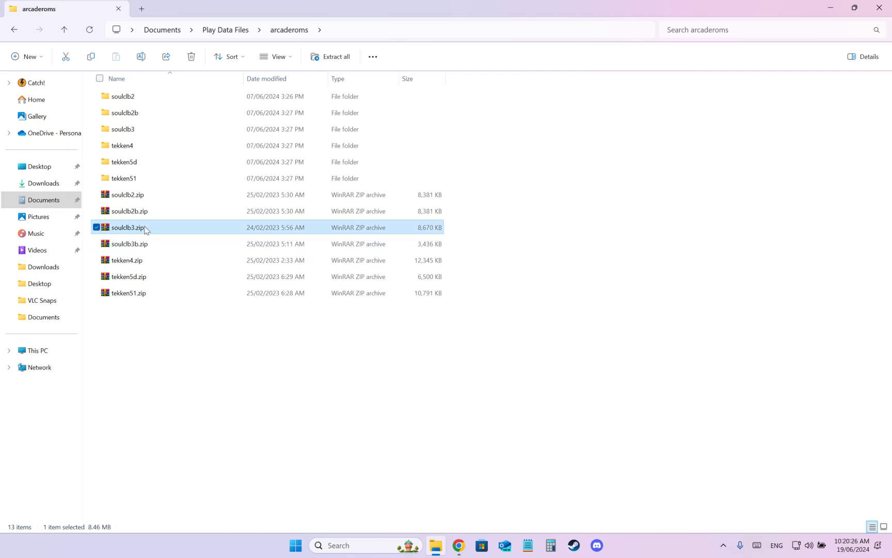
left_click(128, 232)
right_click(128, 229)
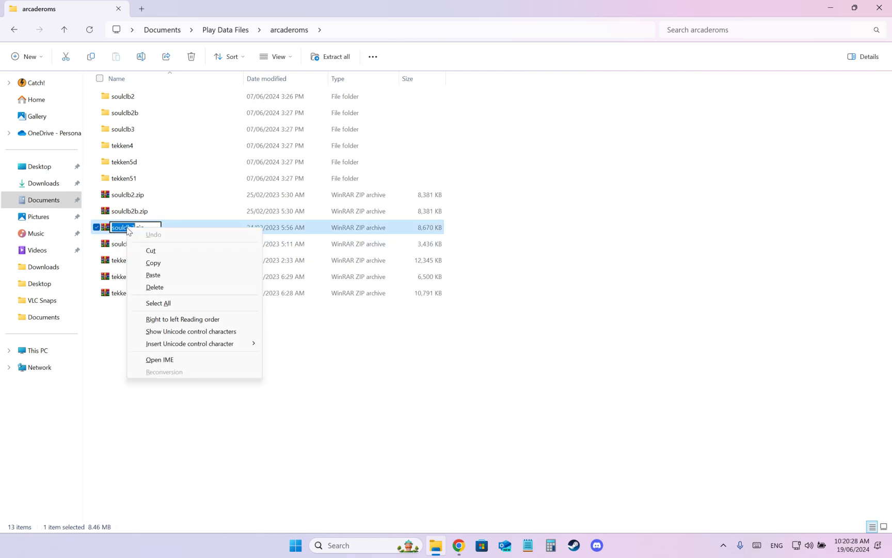
left_click(152, 265)
left_click(140, 327)
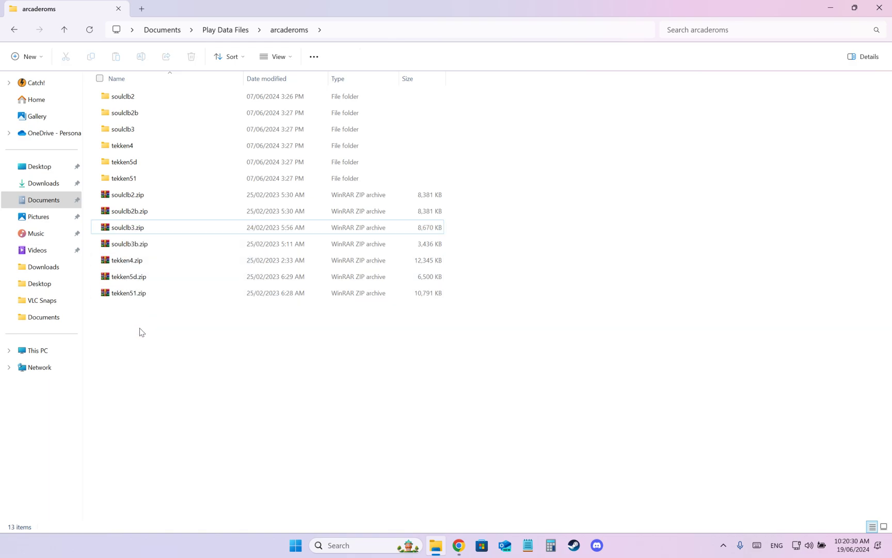
right_click(139, 326)
left_click(127, 328)
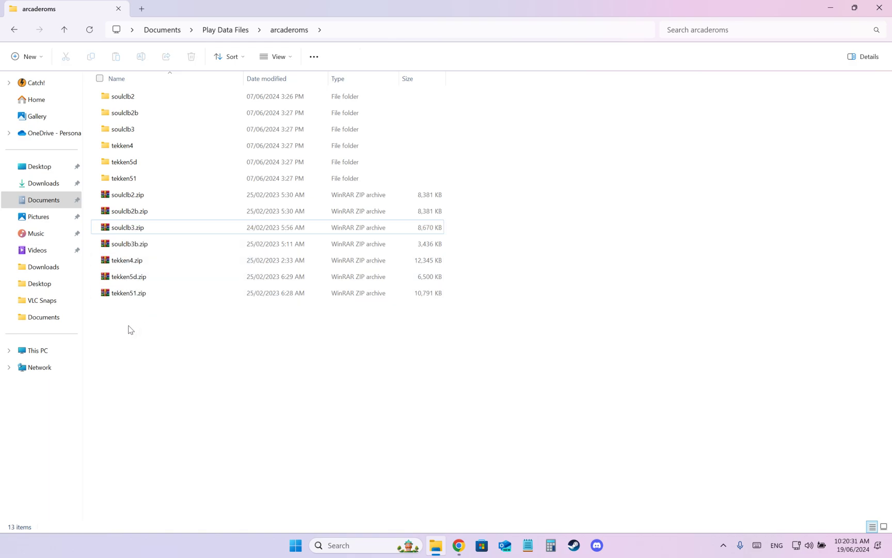
Examine the CHD file inside the soulclb3 folder and return to the arcaderoms folder.
double_click(136, 129)
left_click(164, 97)
left_click(161, 138)
left_click(290, 30)
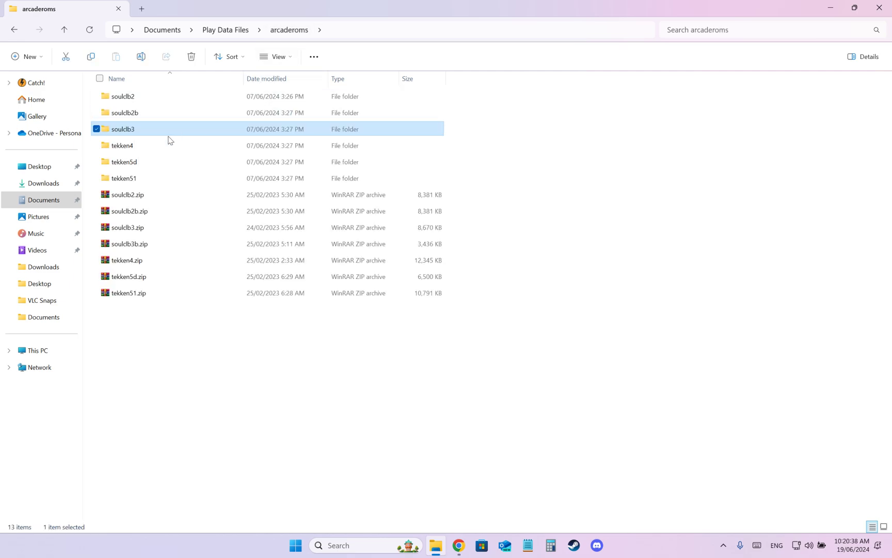
double_click(132, 131)
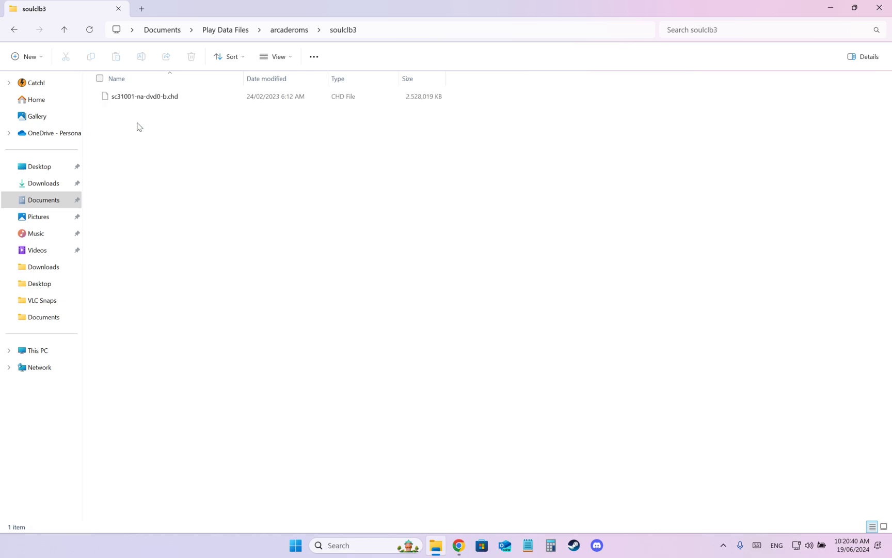
left_click(163, 98)
left_click(291, 31)
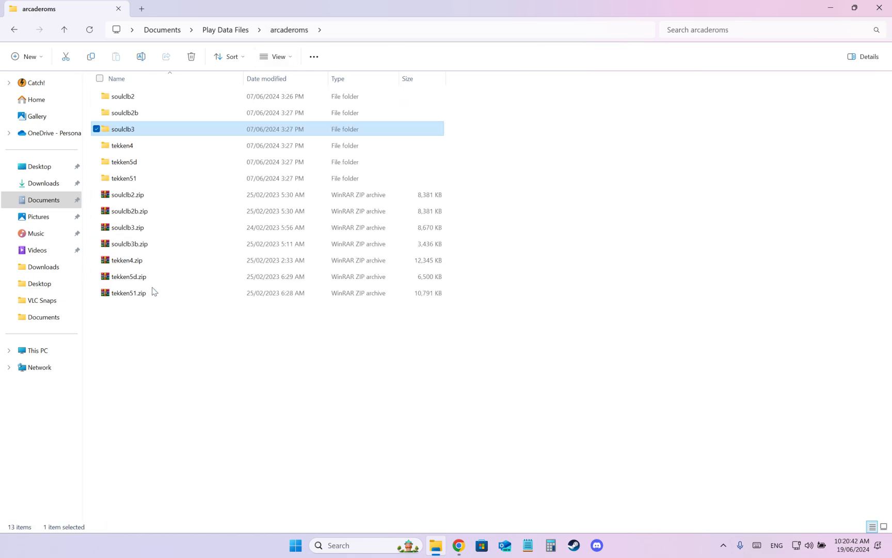
Inspect the contents of soulclb3.zip, close the archive, and check the soulclb3 folder again.
double_click(130, 231)
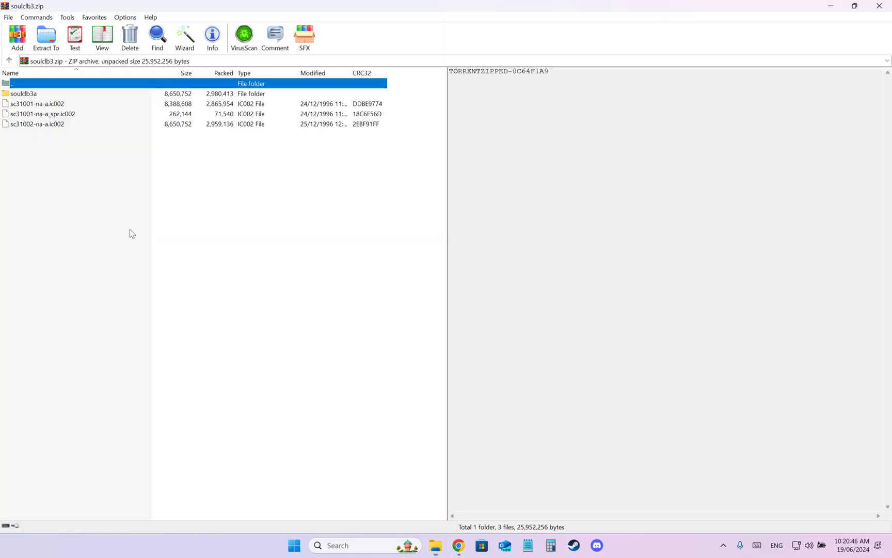
left_click(879, 5)
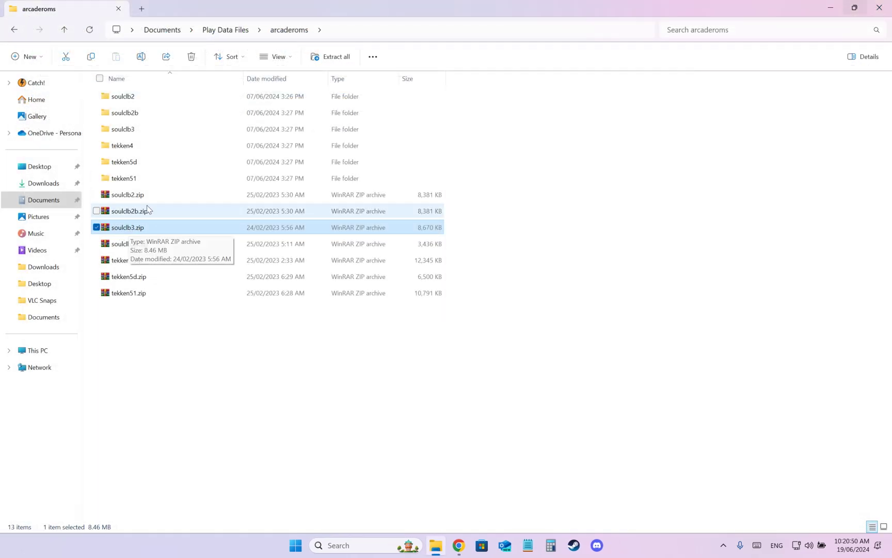
double_click(138, 131)
left_click(289, 30)
Close the File Explorer and browser windows and select the Play.exe shortcut on the desktop.
left_click(879, 7)
left_click(881, 10)
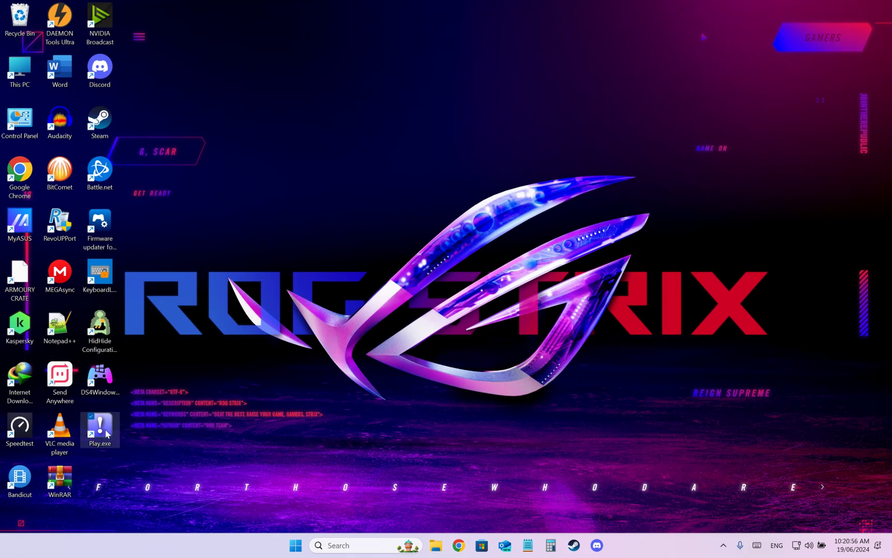
left_click(105, 446)
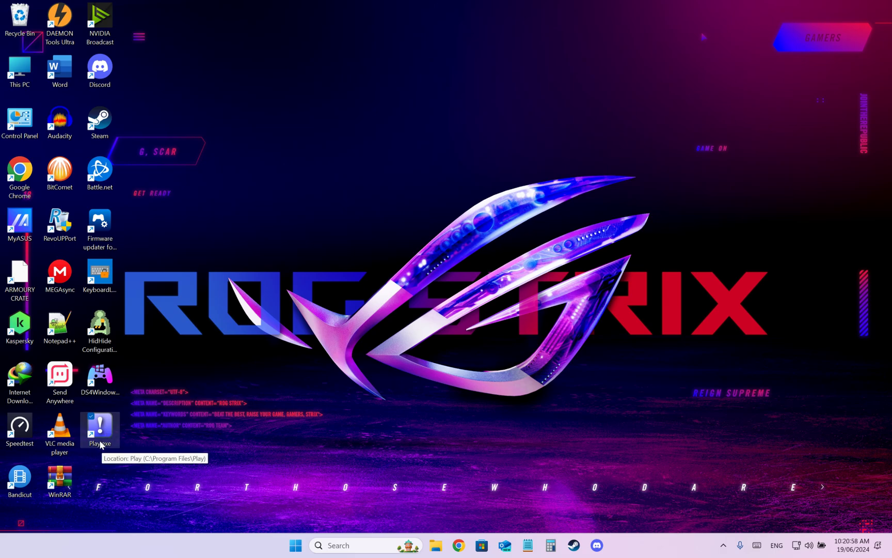
Open the Play folder inside Program Files on drive C in File Explorer.
left_click(435, 546)
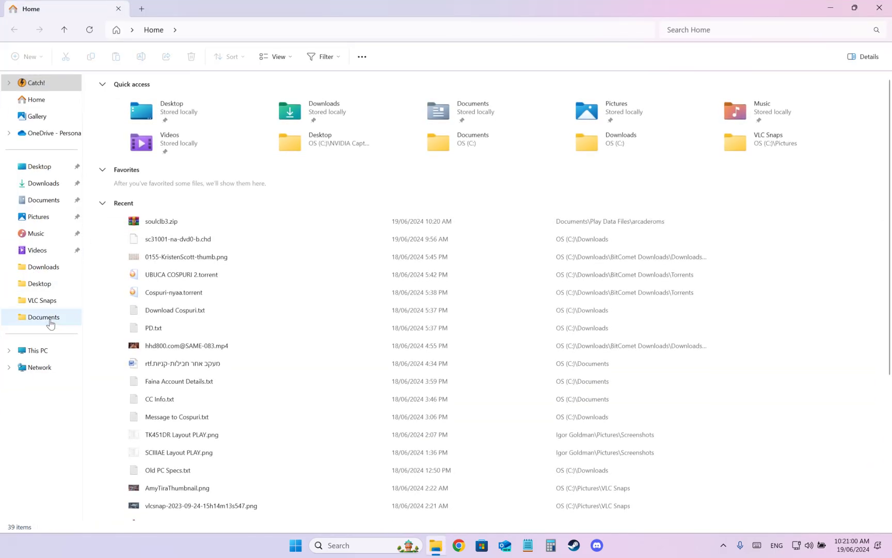
left_click(38, 351)
double_click(165, 102)
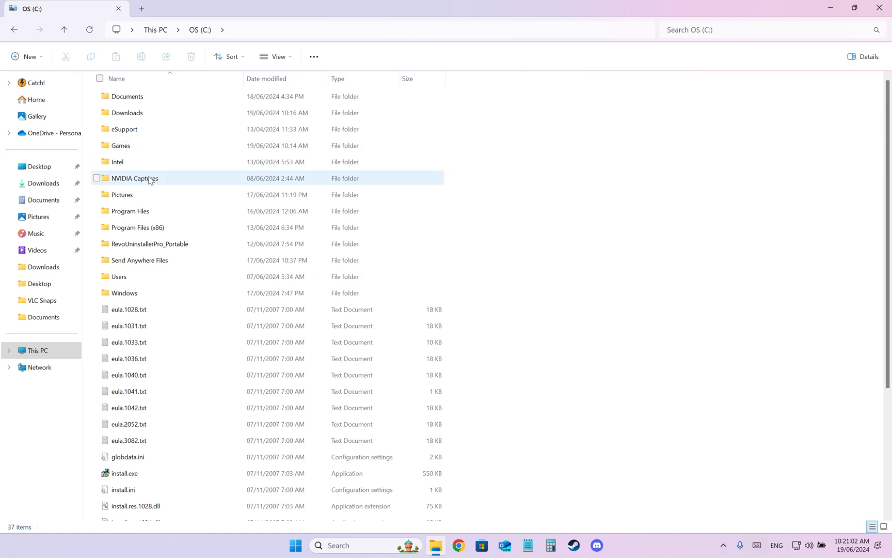
double_click(128, 210)
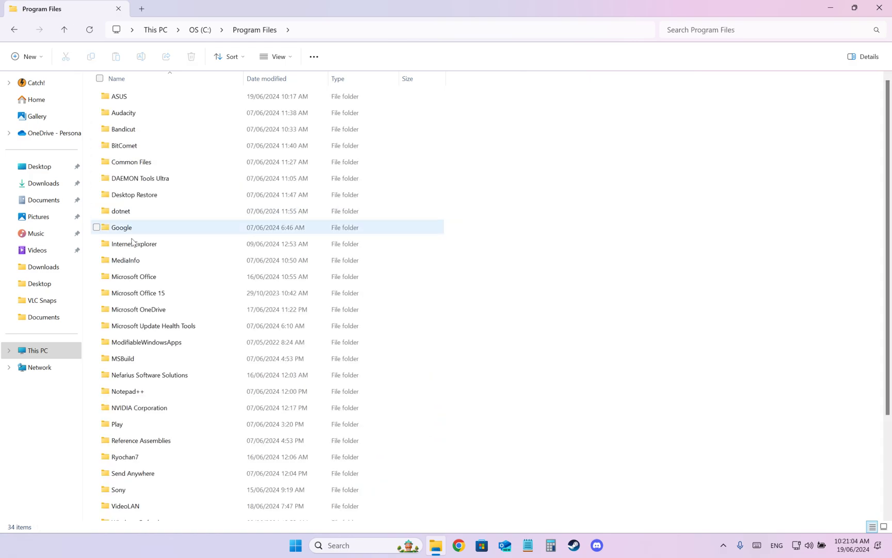
double_click(133, 426)
Try to send a shortcut of Play.exe to the desktop, and return to the desktop.
left_click(128, 179)
right_click(128, 178)
left_click(167, 419)
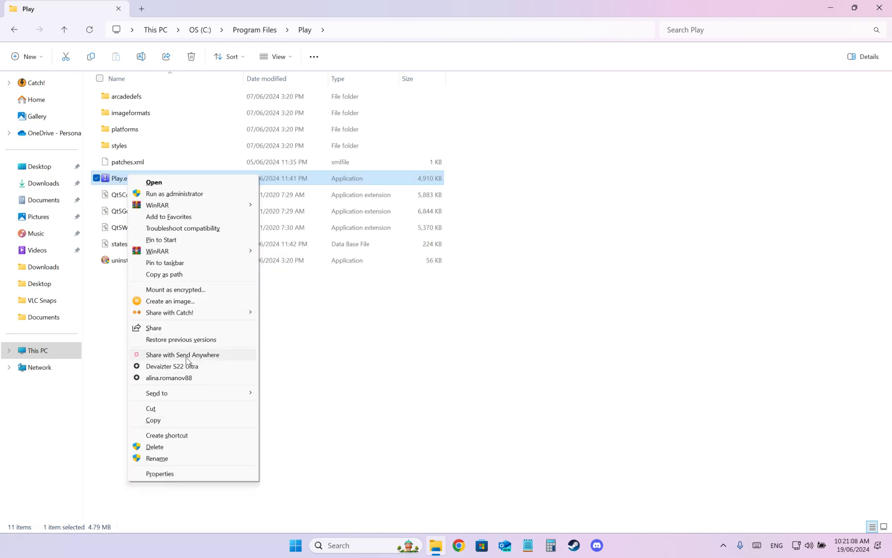
mouse_move(189, 392)
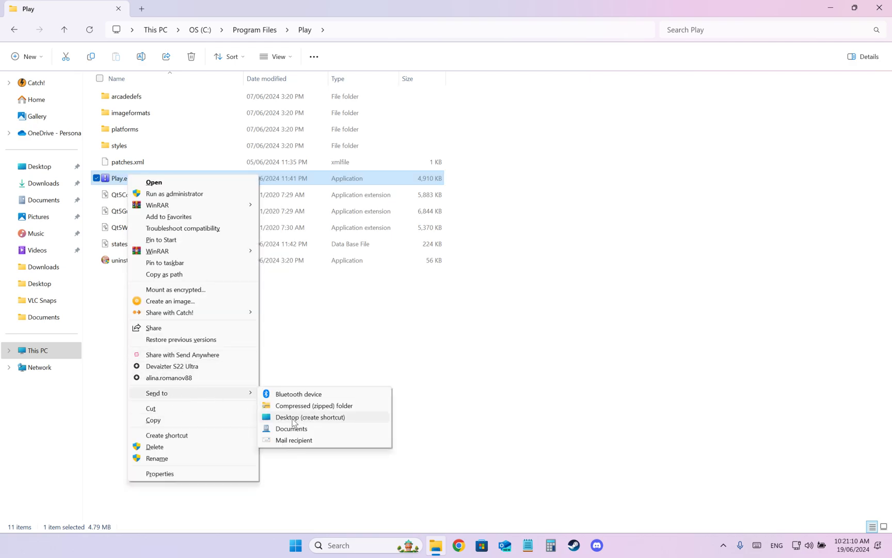
left_click(320, 418)
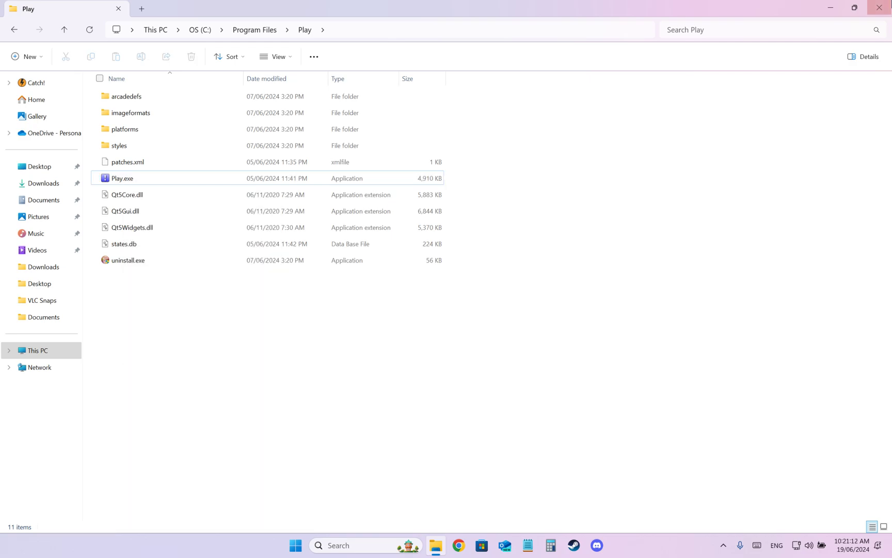
key("super+d")
Launch Play! from its desktop shortcut, maximize its window, and open the emulator settings.
double_click(105, 430)
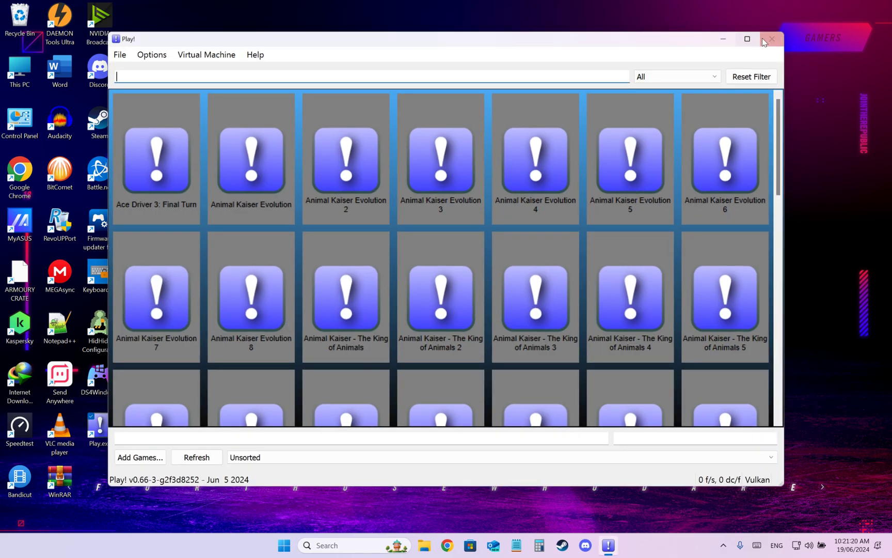
left_click(747, 39)
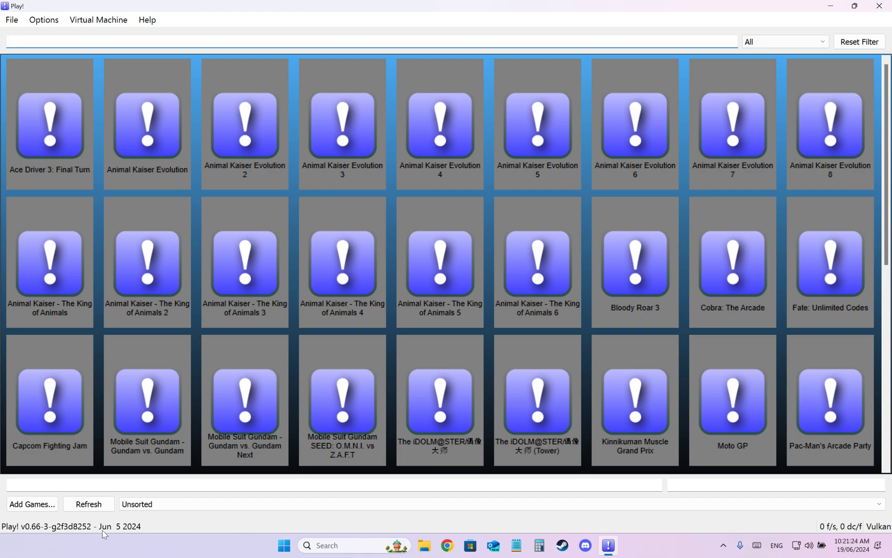
left_click(52, 23)
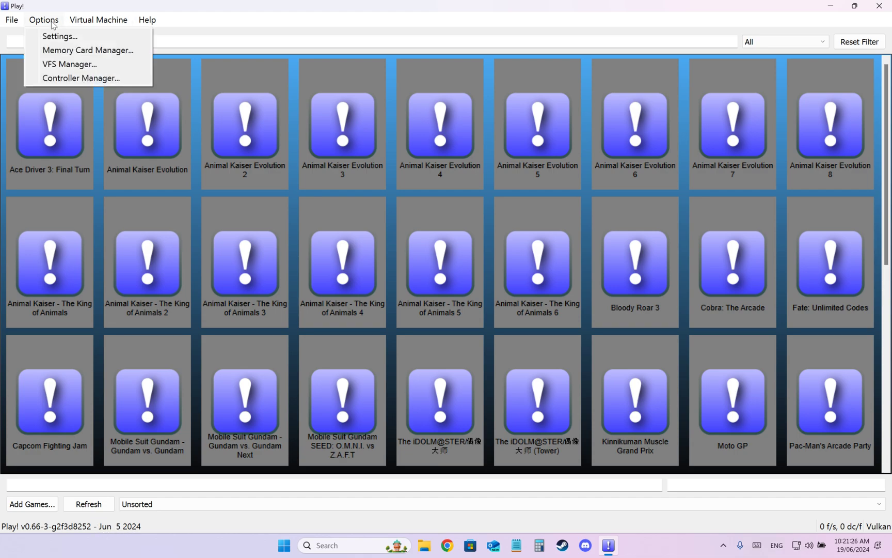
left_click(54, 34)
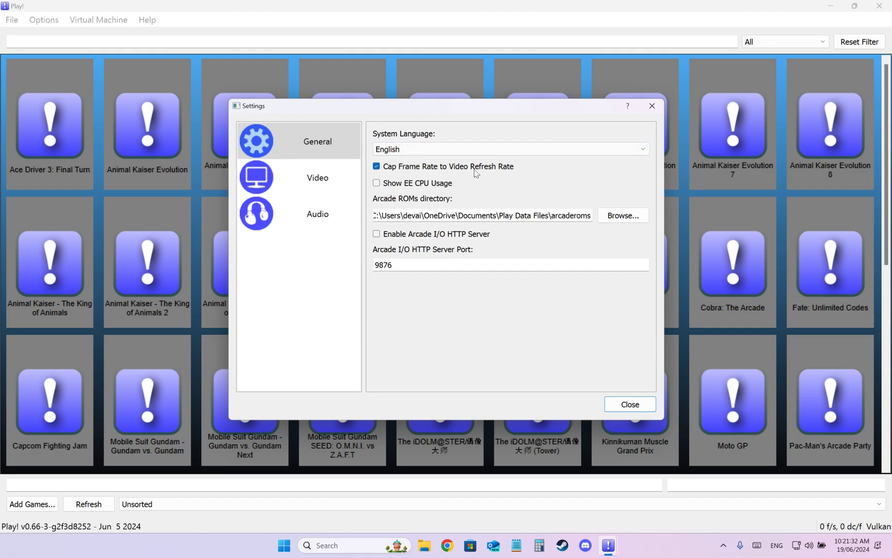
Examine the resolution and presentation mode choices in the video settings.
left_click(300, 177)
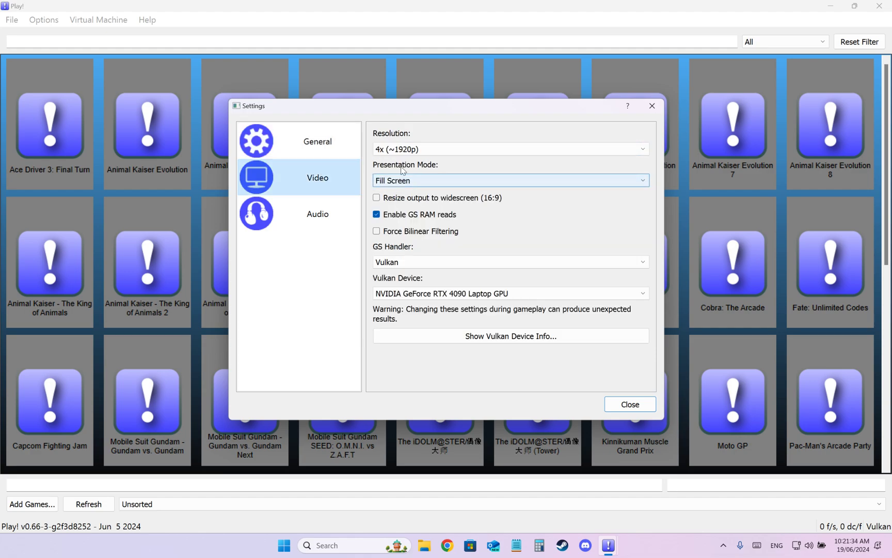
left_click(438, 150)
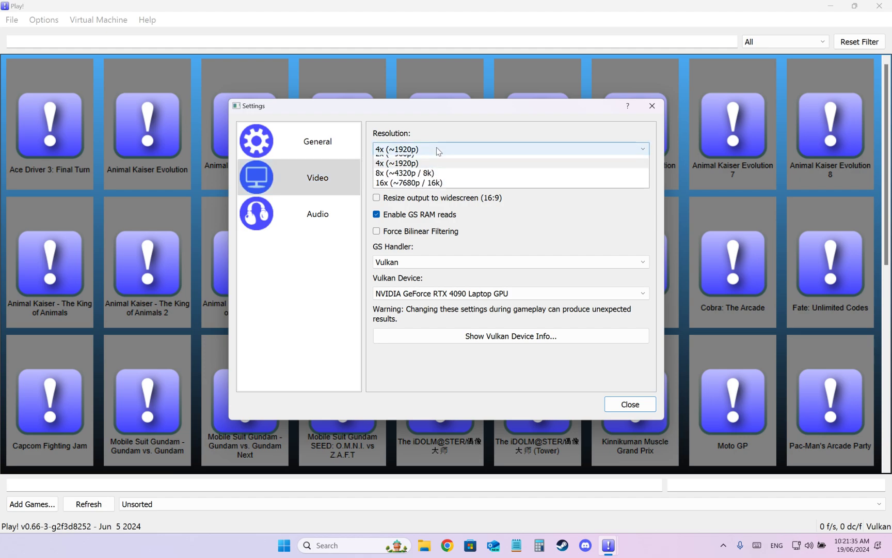
left_click(472, 127)
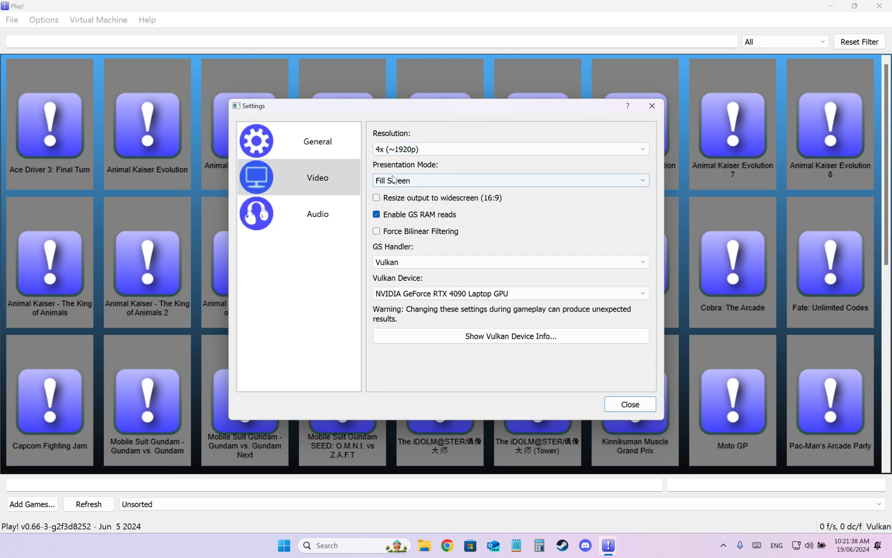
left_click(418, 182)
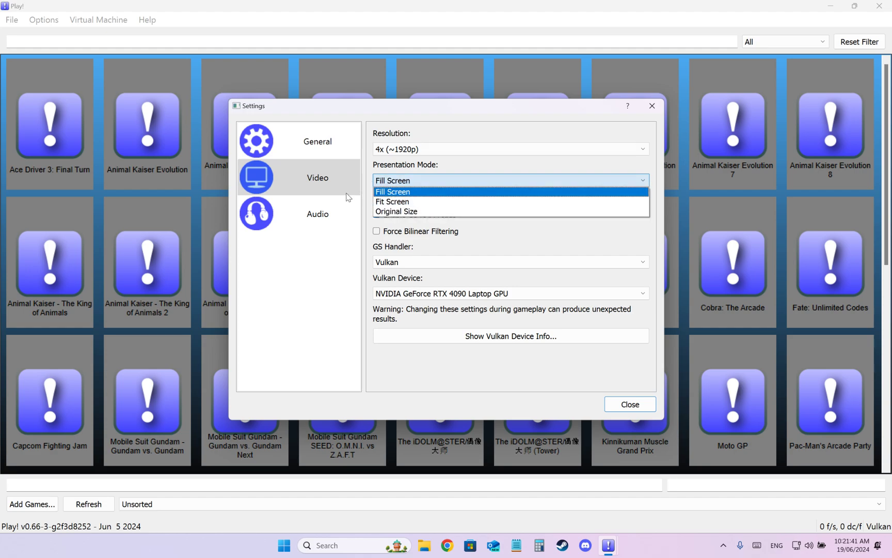
left_click(415, 168)
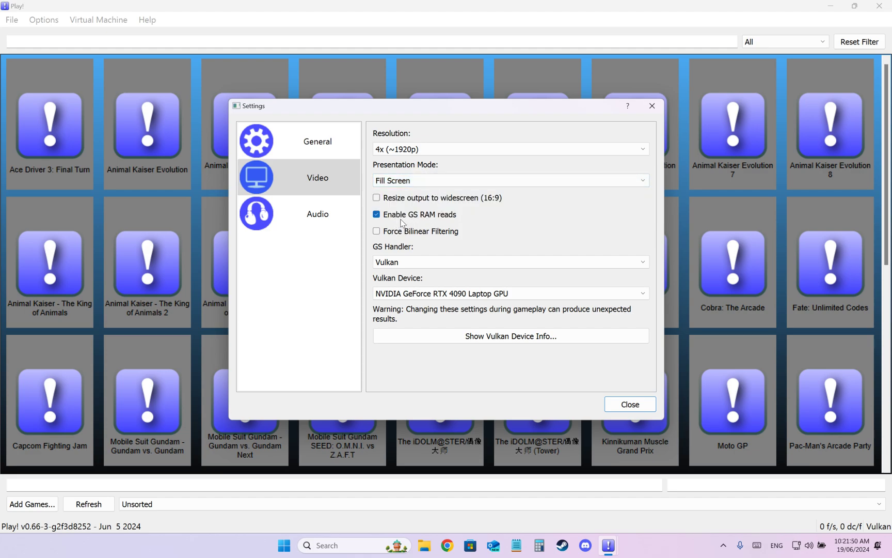
Select Vulkan as the GS handler and NVIDIA GeForce RTX 4090 Laptop GPU as the Vulkan device.
left_click(424, 262)
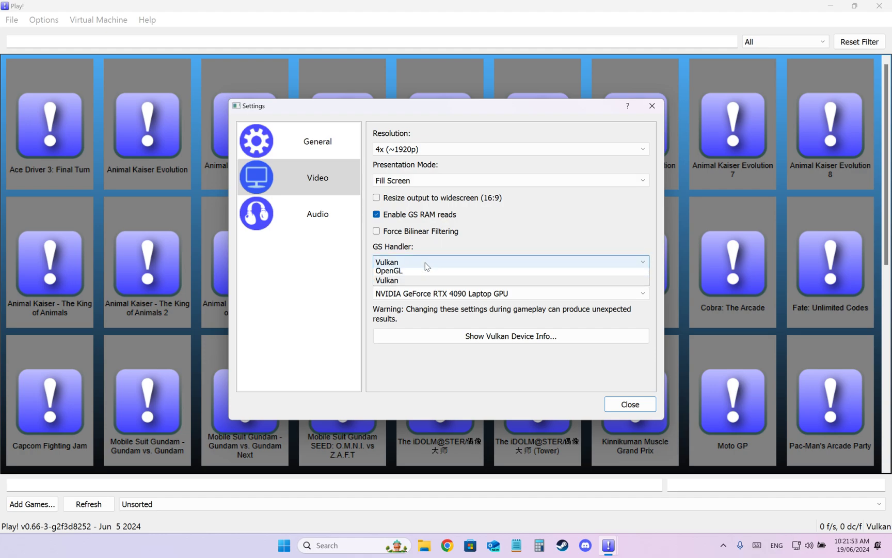
left_click(394, 283)
left_click(392, 294)
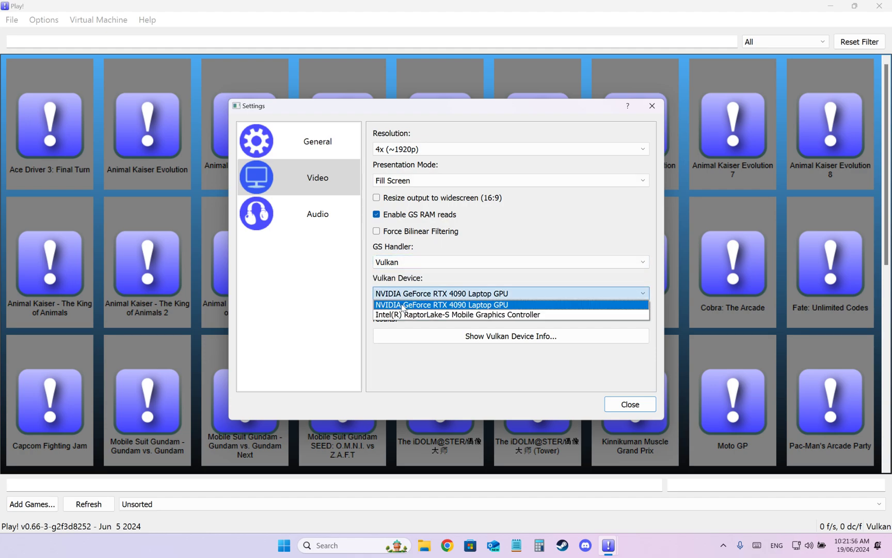
left_click(403, 306)
Check the audio output settings and close the settings dialog.
left_click(313, 214)
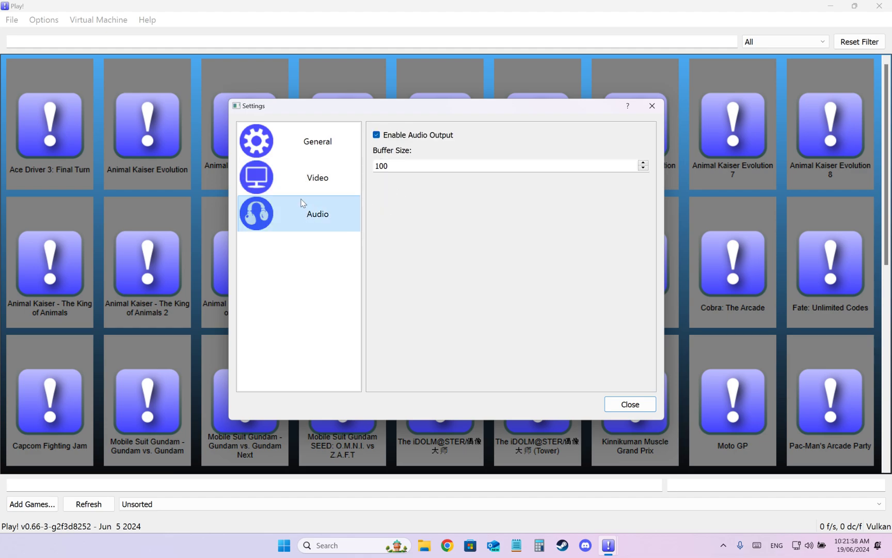
left_click(304, 192)
left_click(621, 403)
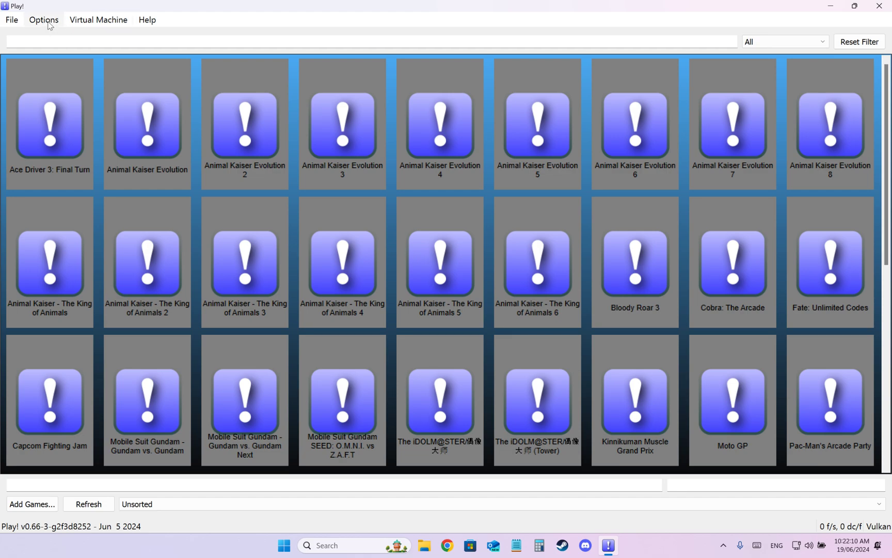
Open the Controller Manager to view the Pad1 button bindings.
left_click(48, 23)
left_click(56, 79)
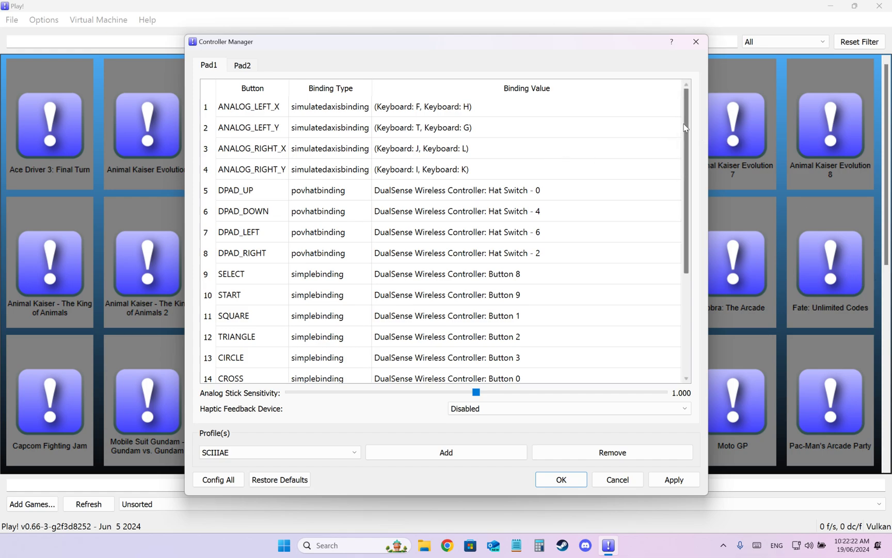
mouse_move(686, 124)
left_mouse_down()
mouse_move(692, 218)
mouse_move(697, 126)
left_mouse_up()
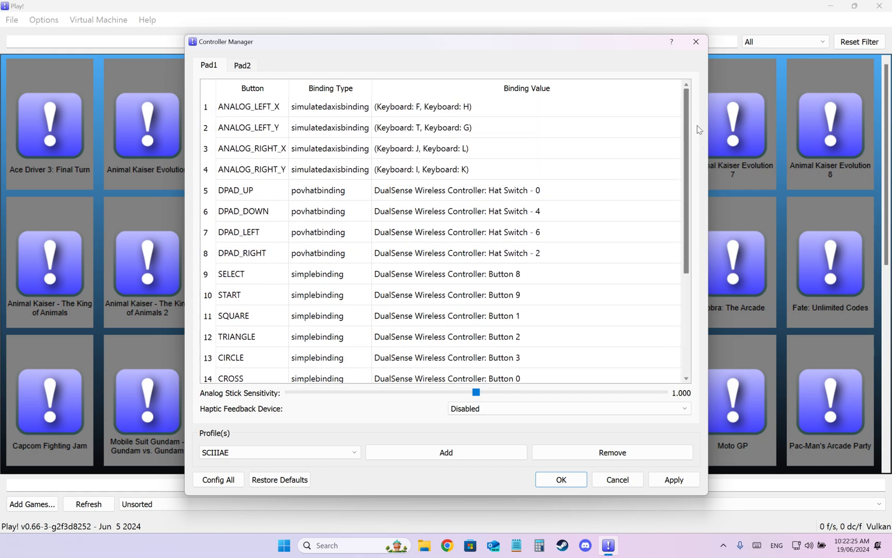
Open and cancel the prompt for a new controller profile, and select the SCIIIAE profile.
left_click(445, 453)
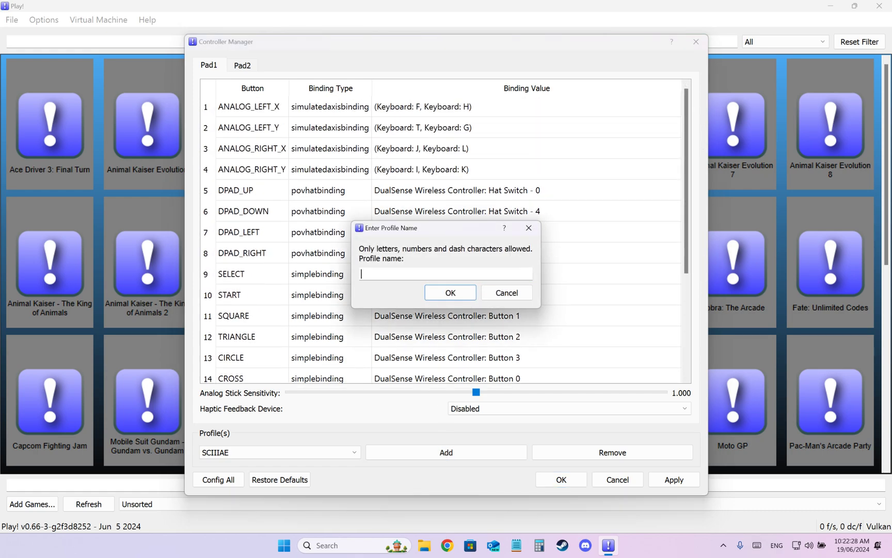
left_click(506, 292)
left_click(253, 456)
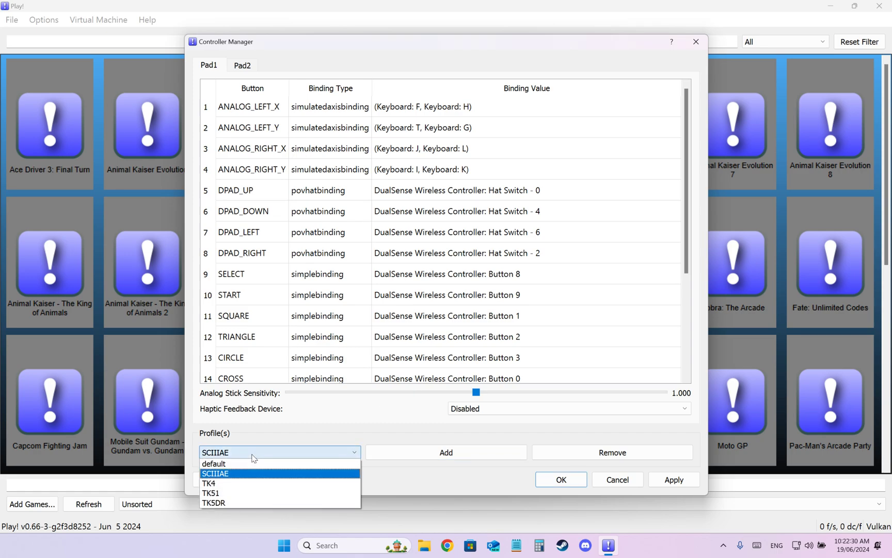
left_click(231, 476)
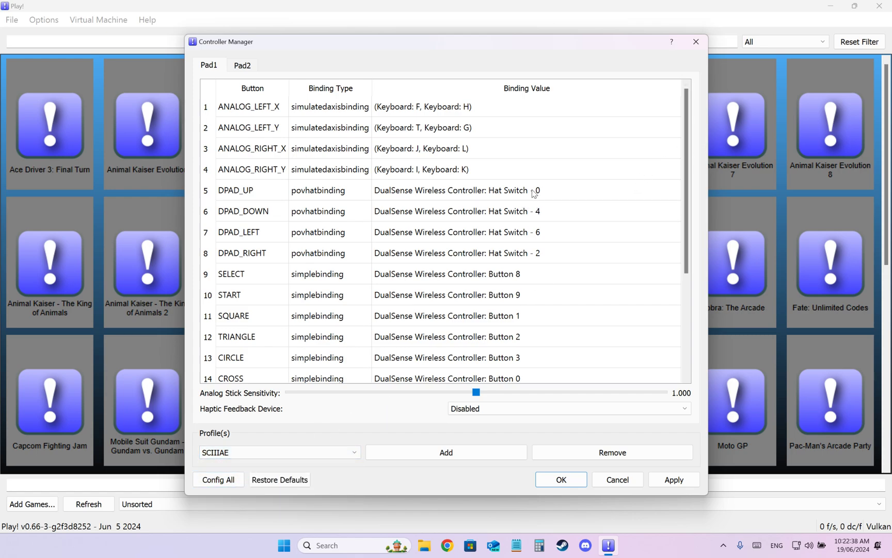
Examine the Pad1 bindings of the SCIIIAE profile from DPAD_UP through R3.
left_click(271, 195)
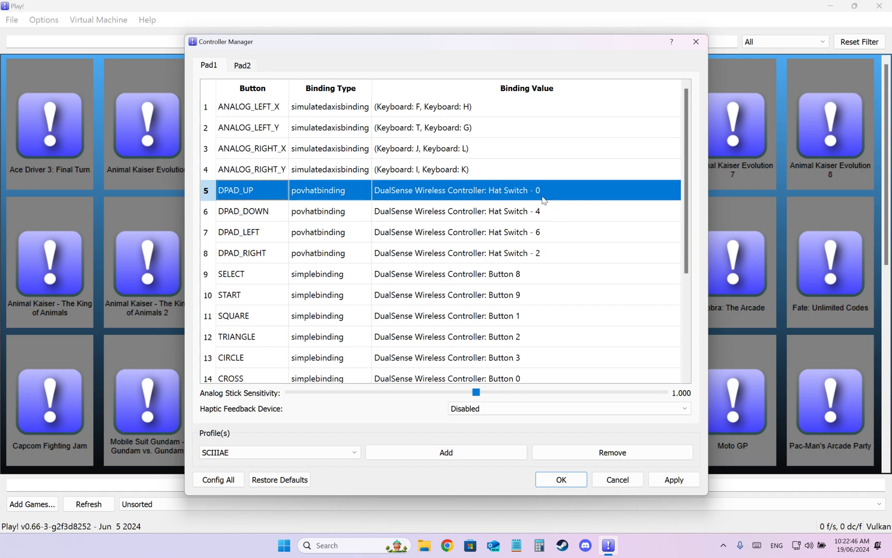
left_click(687, 379)
left_click(686, 379)
left_click(686, 379)
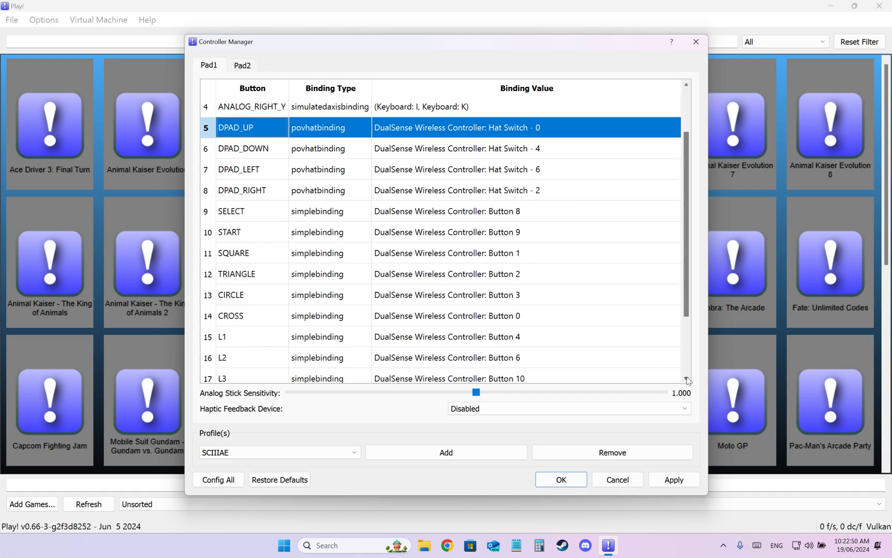
left_click(687, 380)
left_click(686, 379)
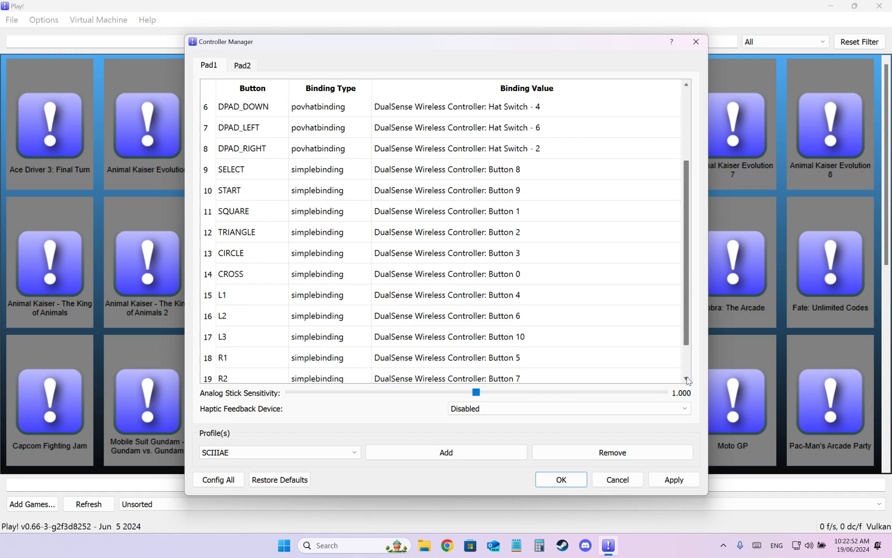
left_click(687, 379)
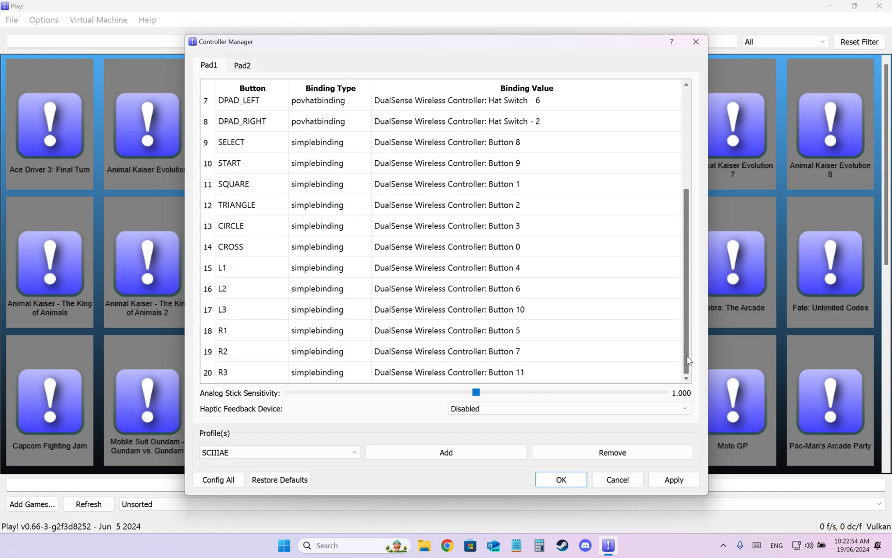
scroll(692, 300, "up", 1)
scroll(692, 299, "up", 1)
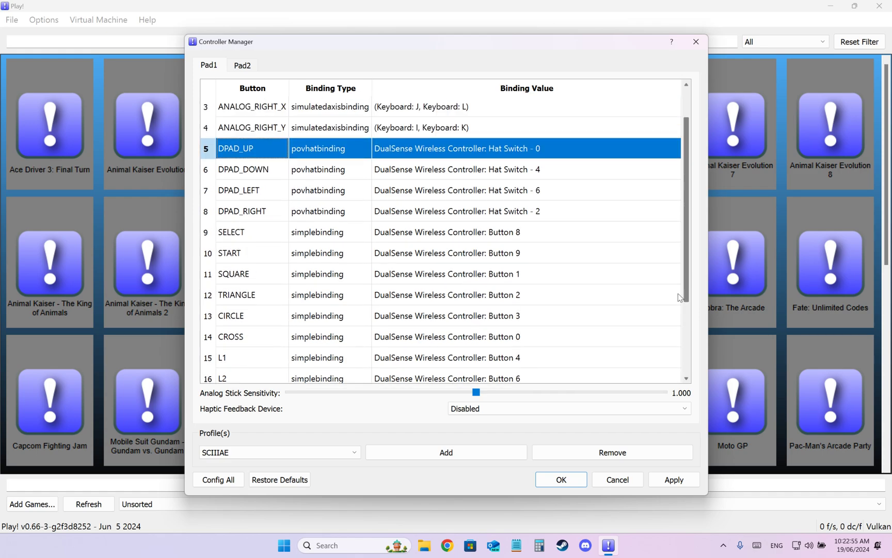
Inspect the SELECT and DPAD_UP bindings, check the remaining buttons, and cancel out of the Controller Manager.
double_click(243, 235)
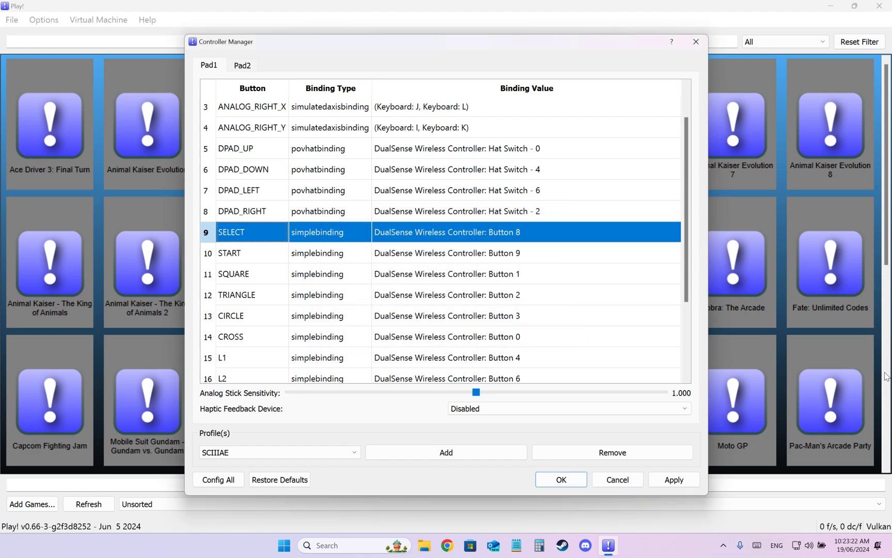
left_click(594, 151)
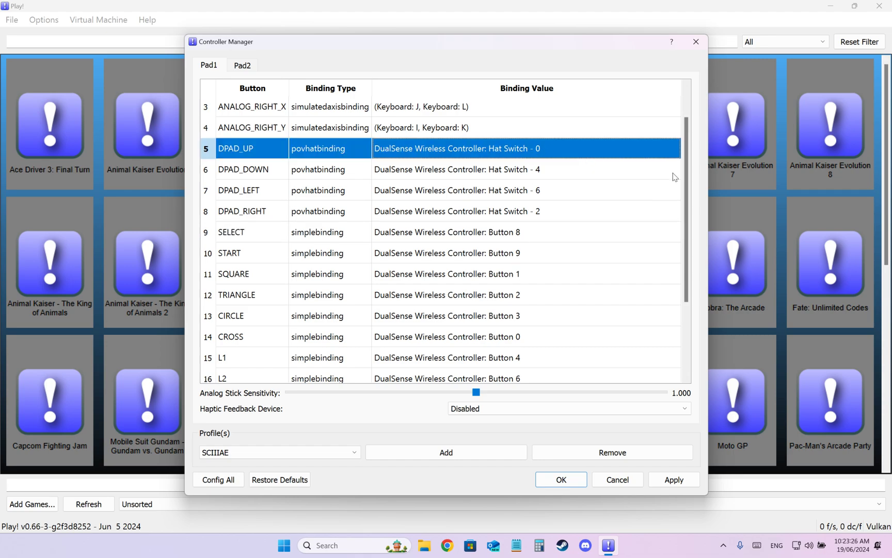
left_click_drag(688, 163, 687, 254)
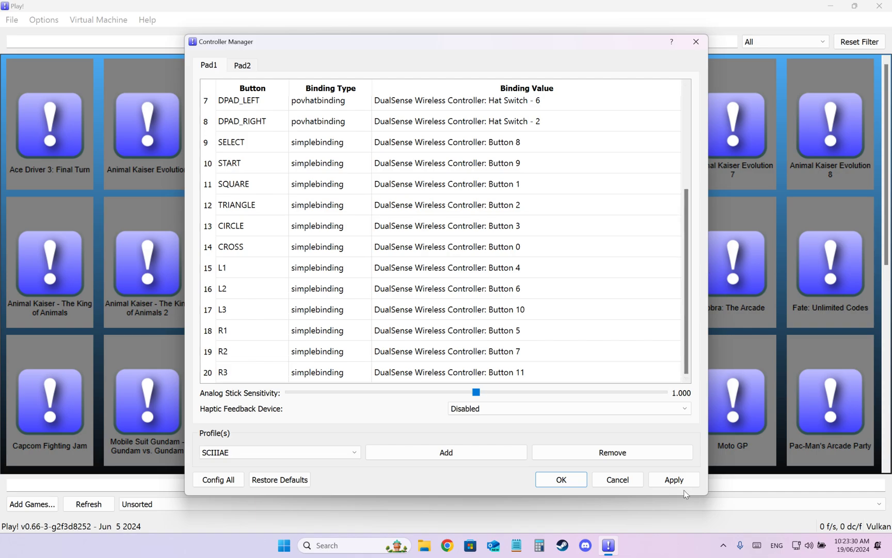
left_click(620, 479)
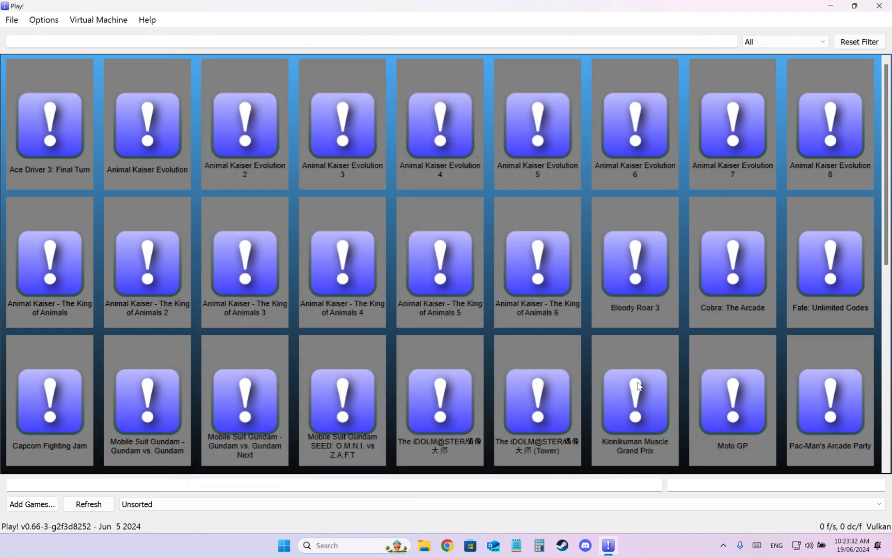
Find Soul Calibur 3 in the arcade game list and launch it.
scroll(509, 330, "down", 5)
left_click(539, 157)
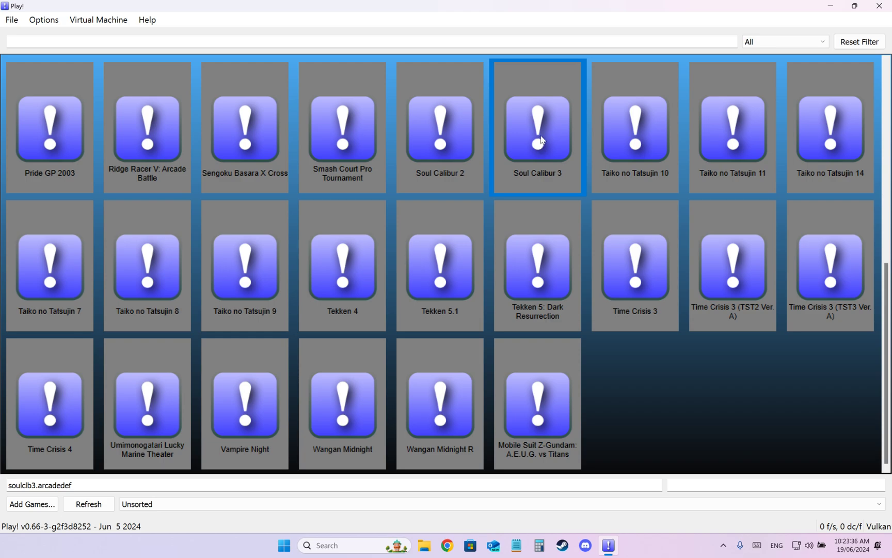
double_click(541, 139)
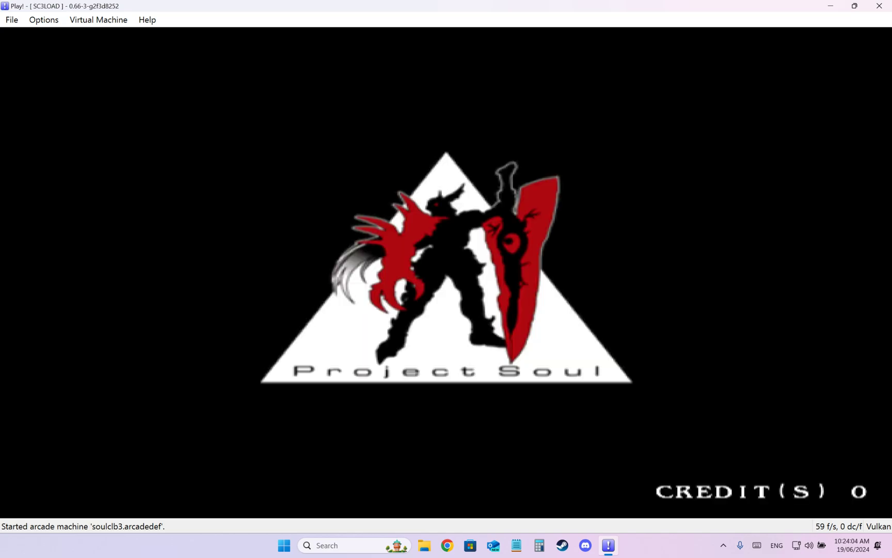
Lower the system volume to below 66.
key("XF86AudioLowerVolume")
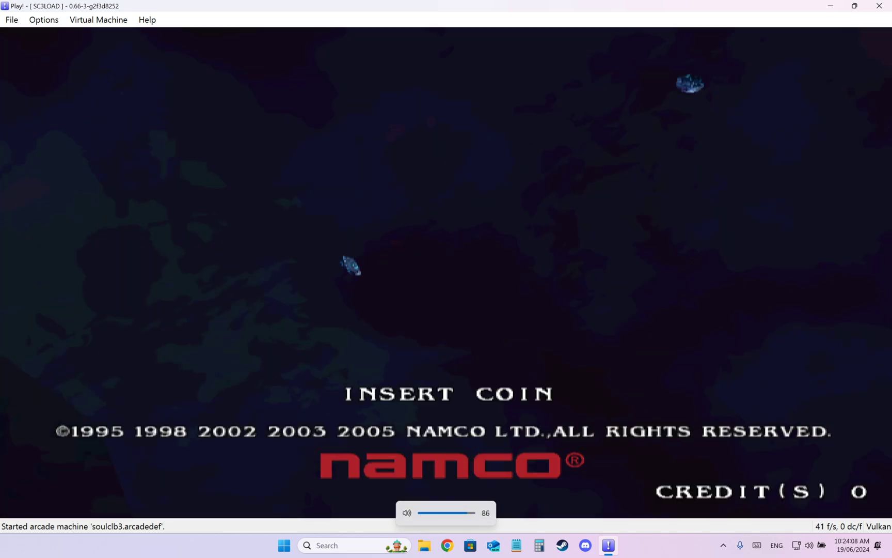
key("XF86AudioLowerVolume")
key("XF86AudioLowerVolume")
key("XF86AudioLowerVolume")
key("XF86AudioLowerVolume")
key("XF86AudioLowerVolume")
key("XF86AudioLowerVolume")
key("XF86AudioLowerVolume")
key("XF86AudioLowerVolume")
key("XF86AudioLowerVolume")
key("XF86AudioLowerVolume")
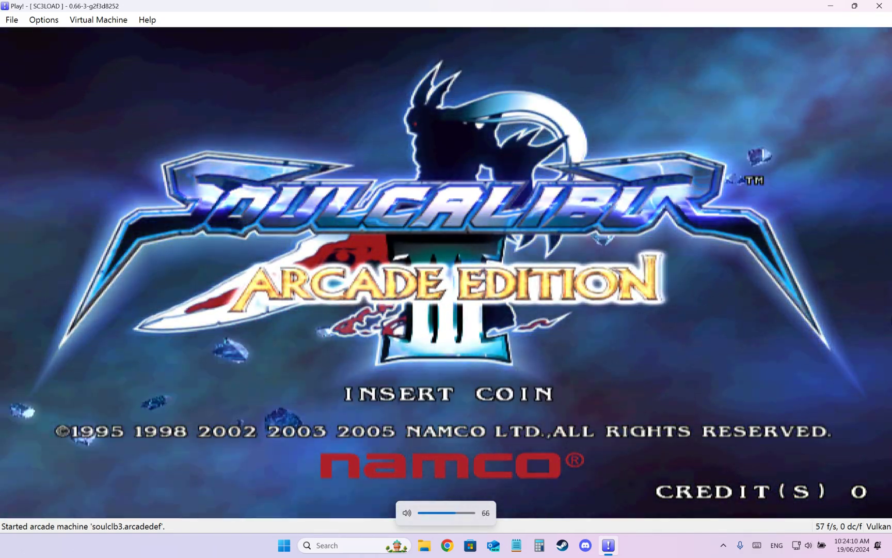
key("XF86AudioLowerVolume")
key("XF86AudioLowerVolume")
key("XF86AudioLowerVolume")
key("XF86AudioLowerVolume")
key("XF86AudioLowerVolume")
key("XF86AudioLowerVolume")
key("XF86AudioLowerVolume")
key("XF86AudioLowerVolume")
key("XF86AudioLowerVolume")
key("XF86AudioLowerVolume")
key("XF86AudioLowerVolume")
key("XF86AudioLowerVolume")
key("XF86AudioLowerVolume")
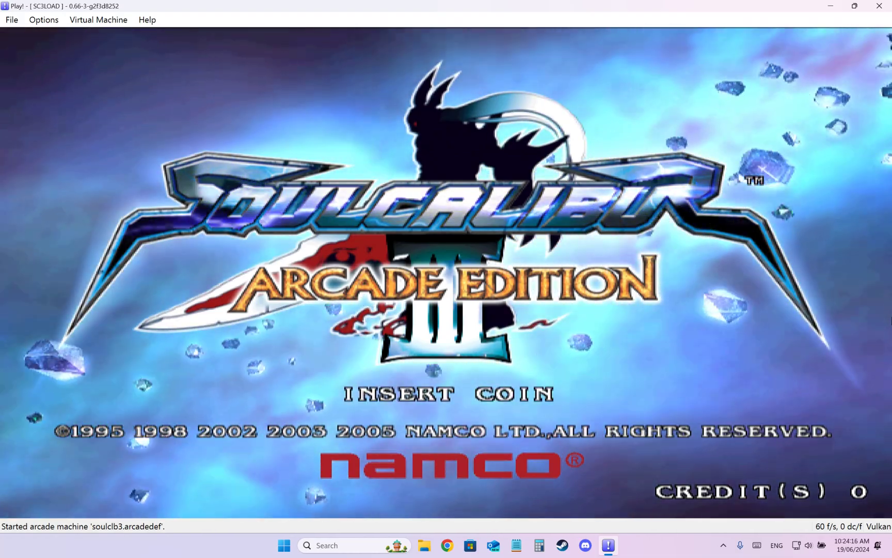
Add four service credits and start the game as player 1.
key("BackSpace")
key("BackSpace")
key("BackSpace")
key("BackSpace")
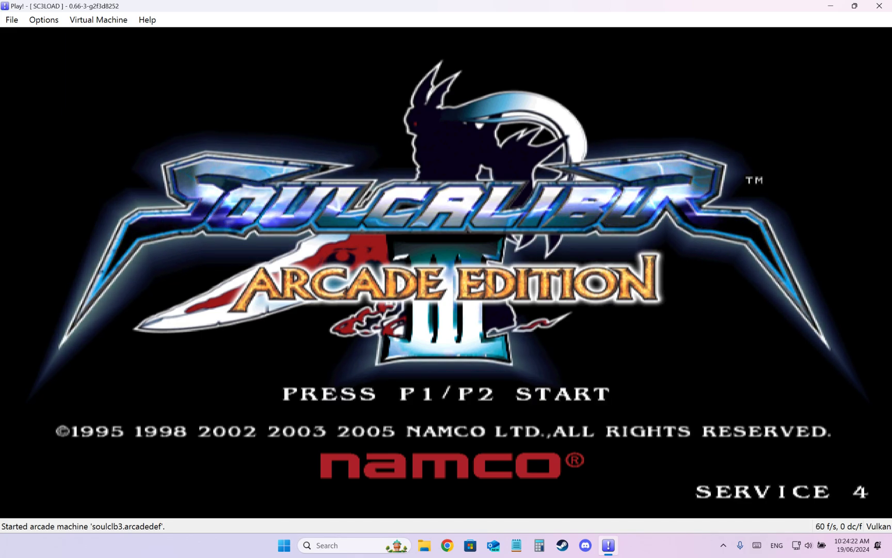
key("Return")
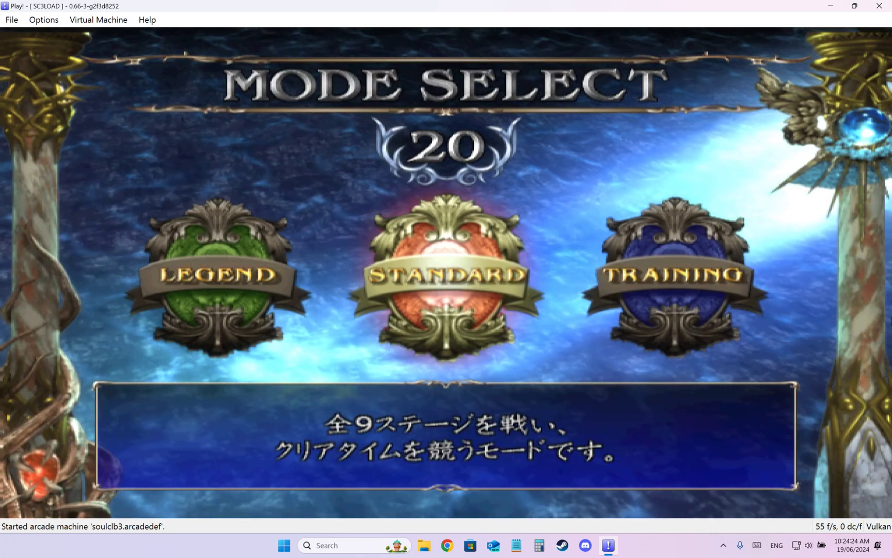
Choose the Training mode on the mode select screen.
key("Left")
key("Left")
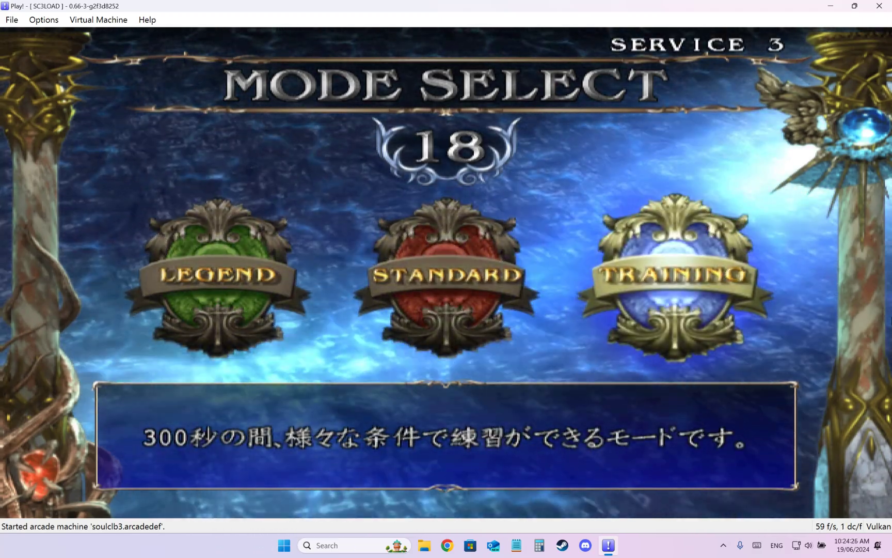
key("Return")
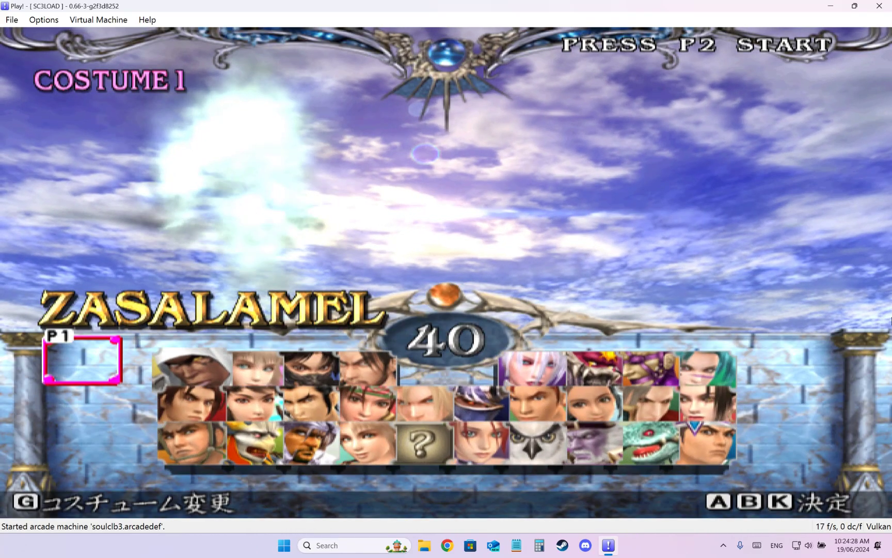
Browse the fighters on the character select grid and highlight Amy for player 1.
key("Right")
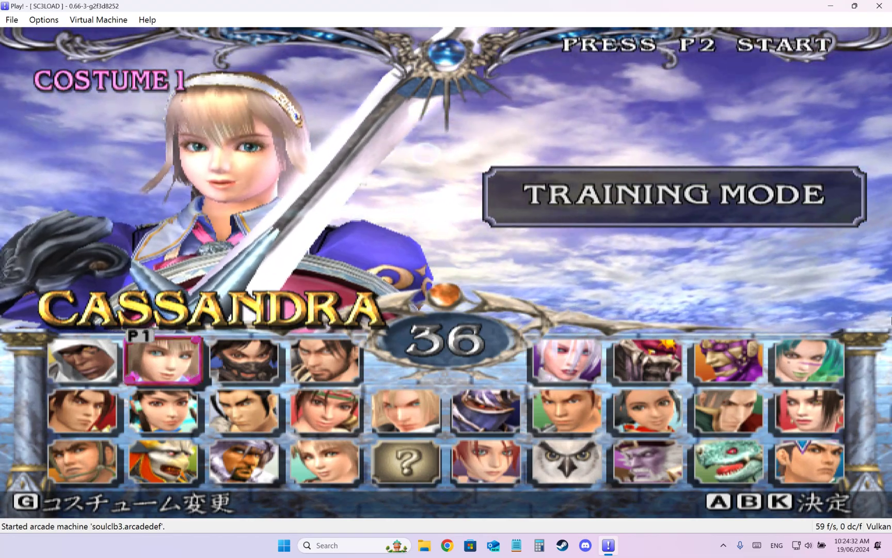
key("Down")
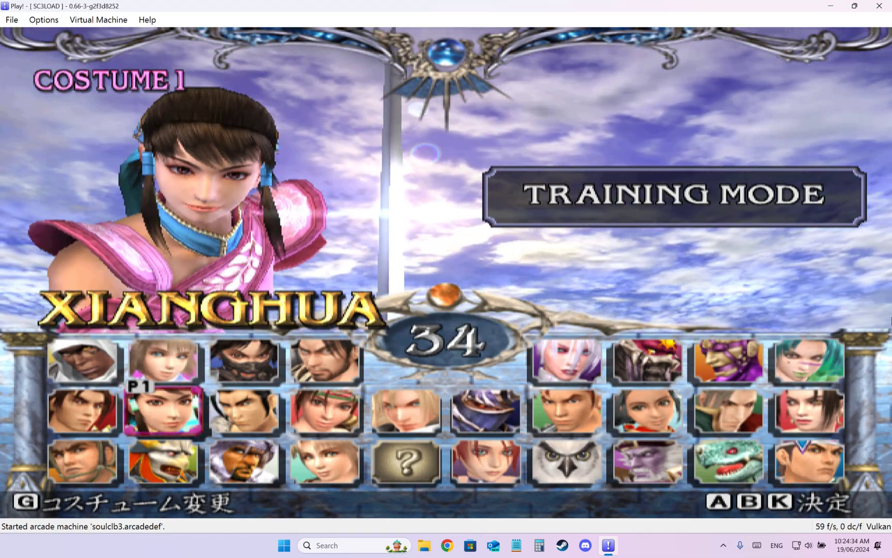
key("Right")
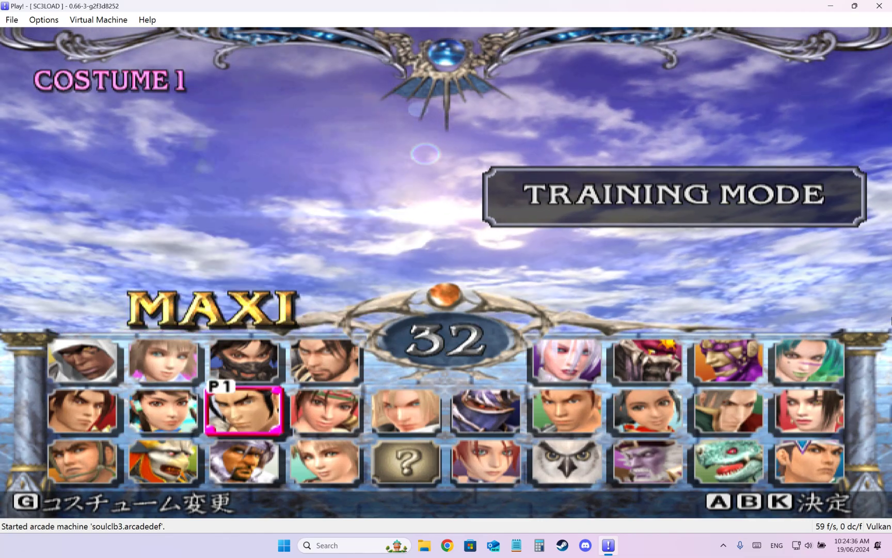
key("Up")
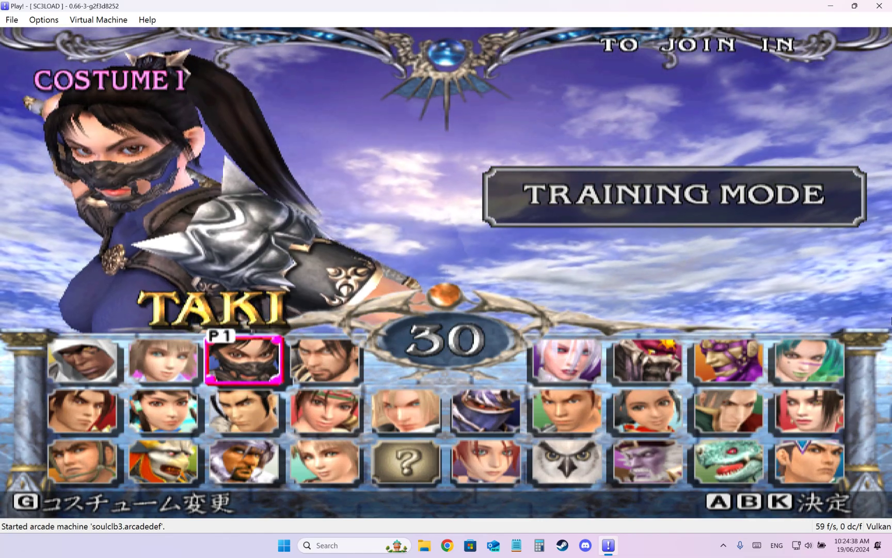
key("Right")
key("Down")
key("Down")
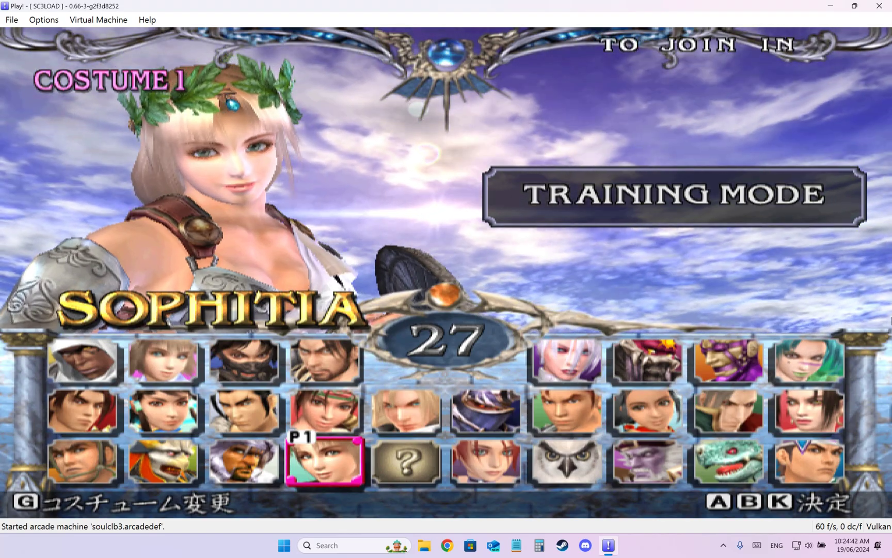
key("Up")
key("Right")
key("Right")
key("Down")
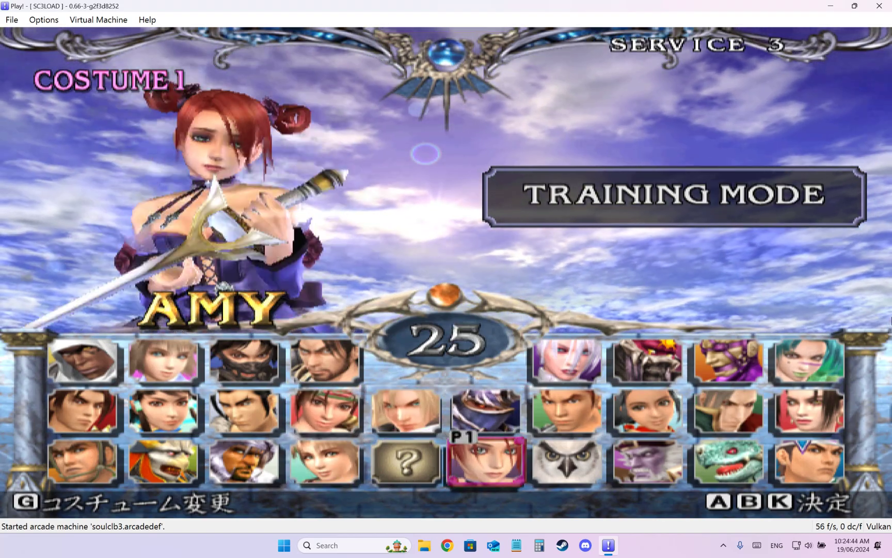
Cycle Amy through costumes 2 and 3 back to costume 1, and confirm her as the fighter.
key("g")
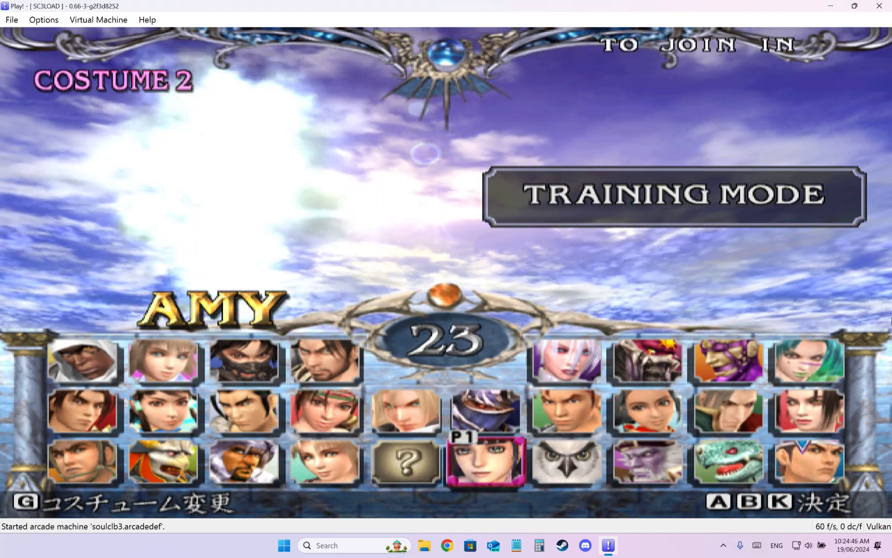
key("g")
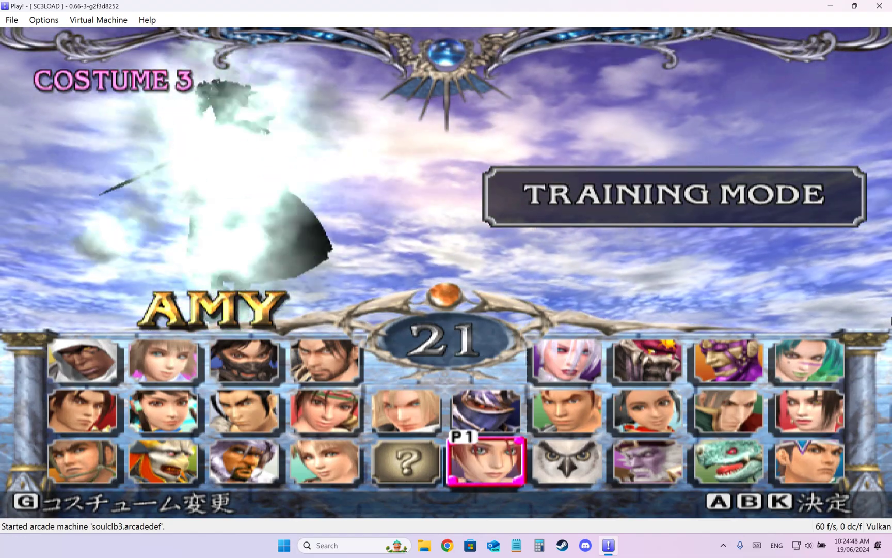
key("g")
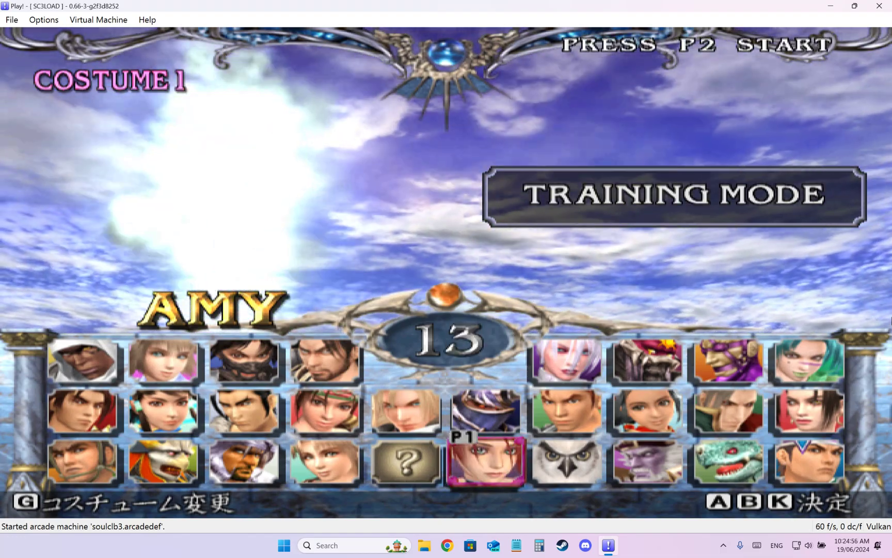
key("a")
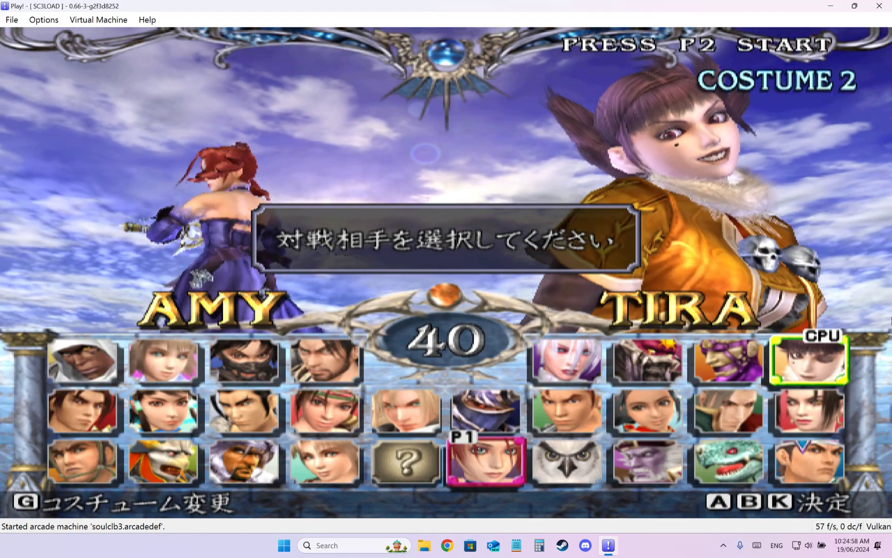
Choose Tira in her green costume as the CPU opponent and start the match on the 絶境の大聖堂 stage.
key("g")
key("g")
key("g")
key("g")
key("g")
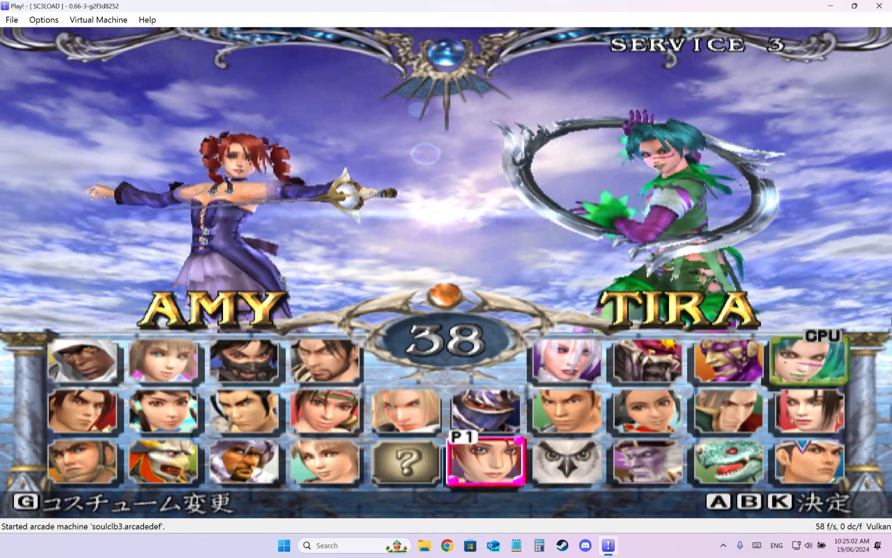
key("Up")
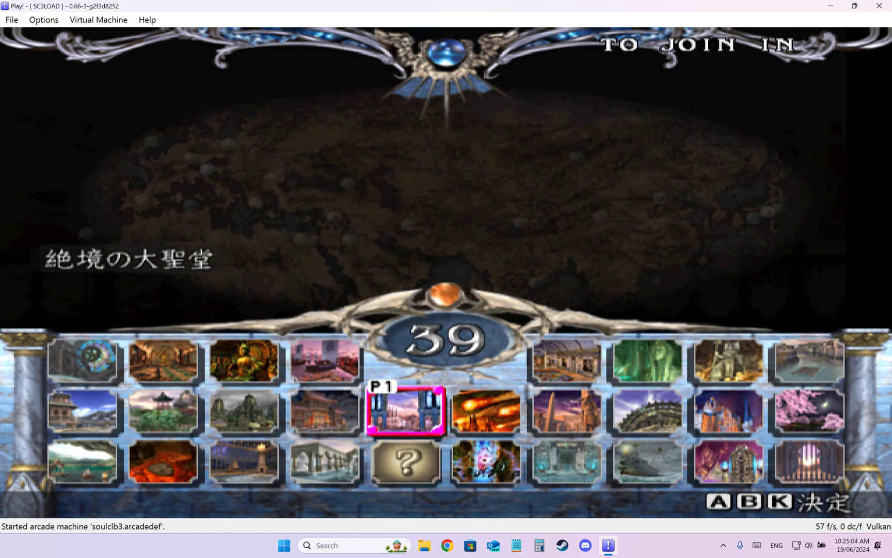
key("g")
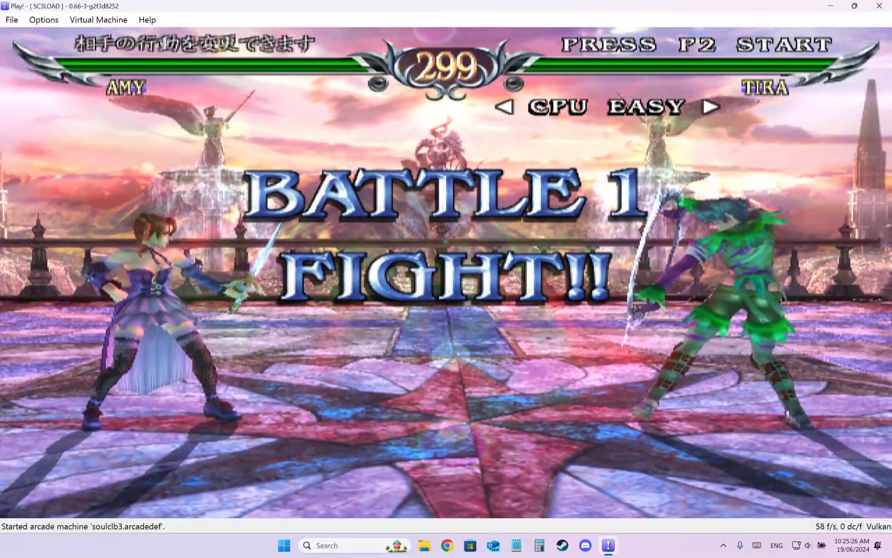
Set the training opponent's behaviour to CPU STAND and switch the game to full screen.
key("Right")
key("Right")
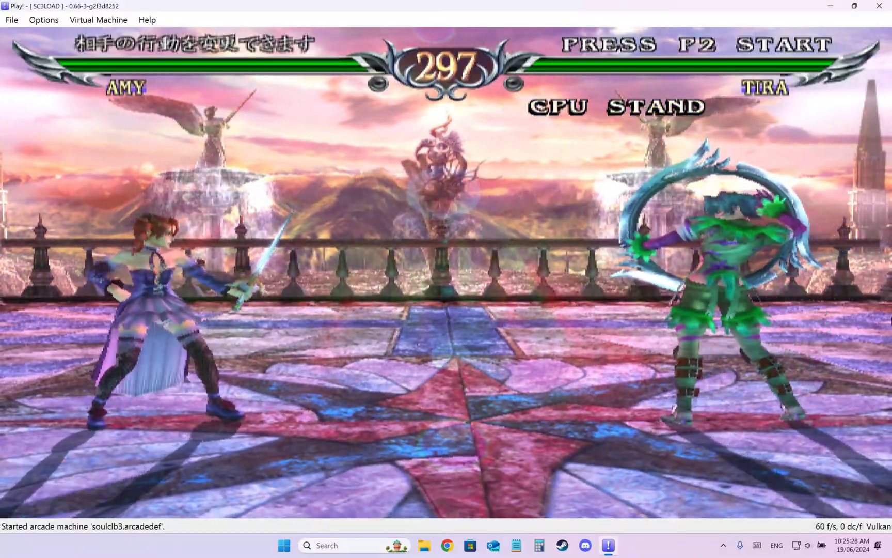
key("Up")
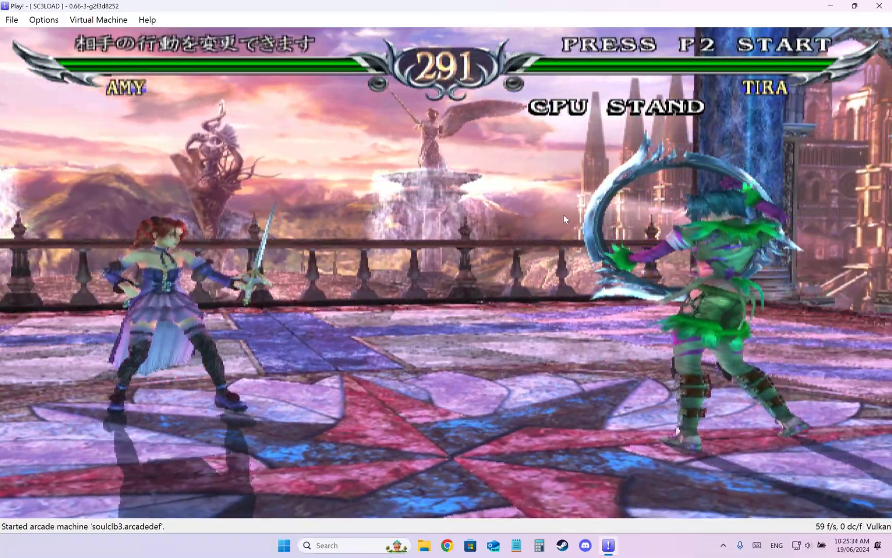
double_click(567, 217)
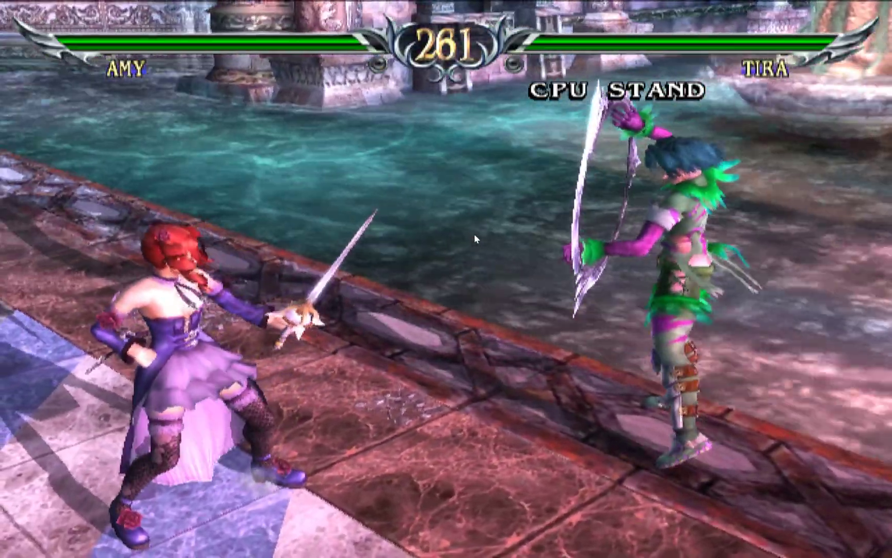
Leave full screen and exit the emulator, accepting the close confirmation.
double_click(446, 239)
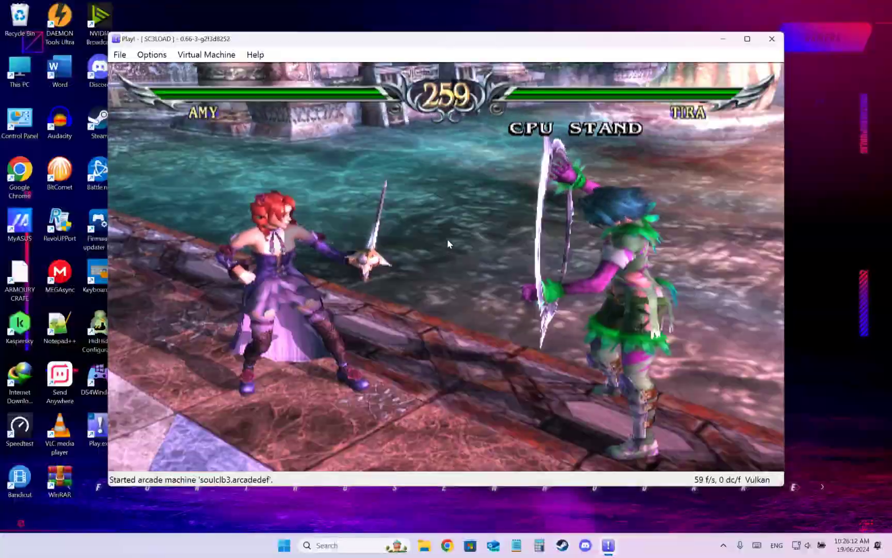
key("alt+F4")
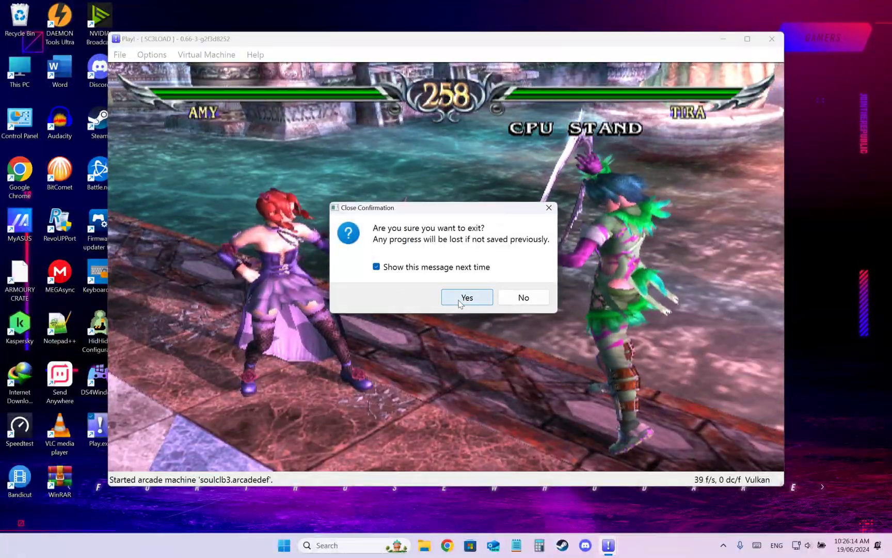
left_click(461, 298)
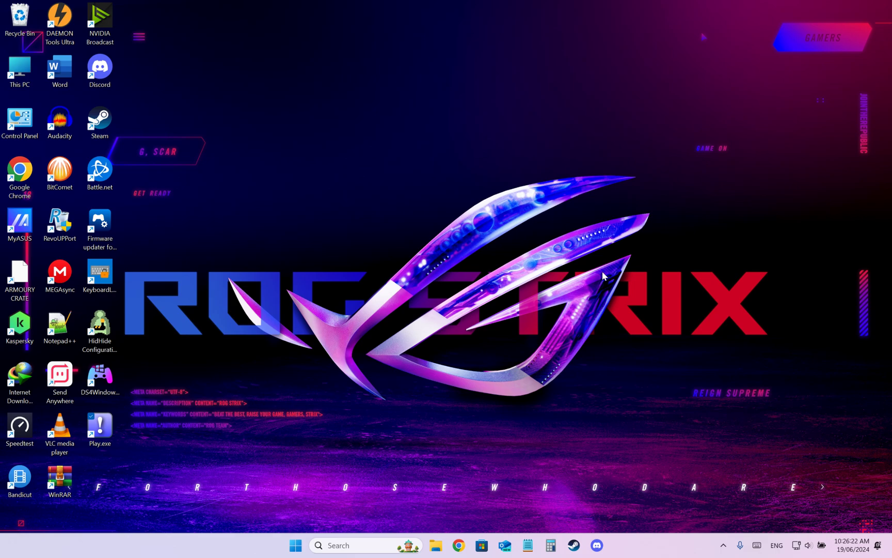
Switch to Google Chrome and open the PassMark CPU Benchmarks single thread performance page.
left_click(458, 545)
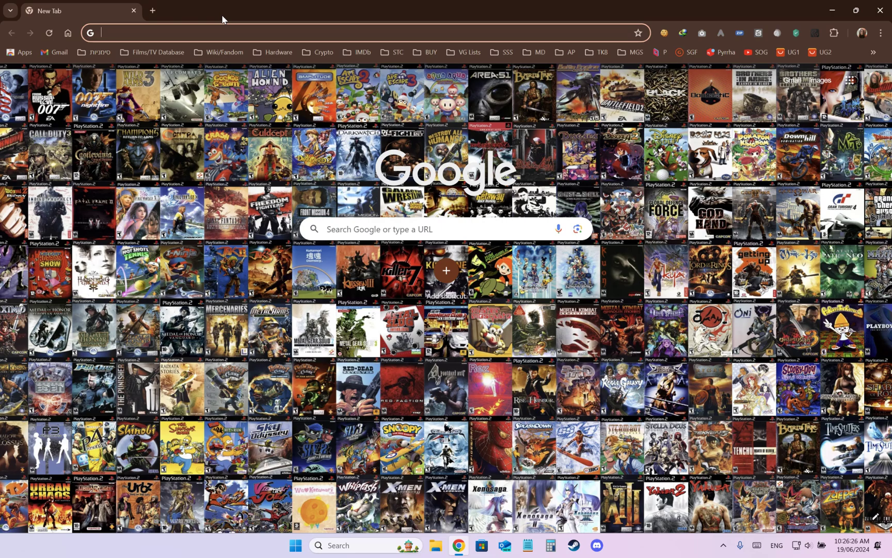
type("passm")
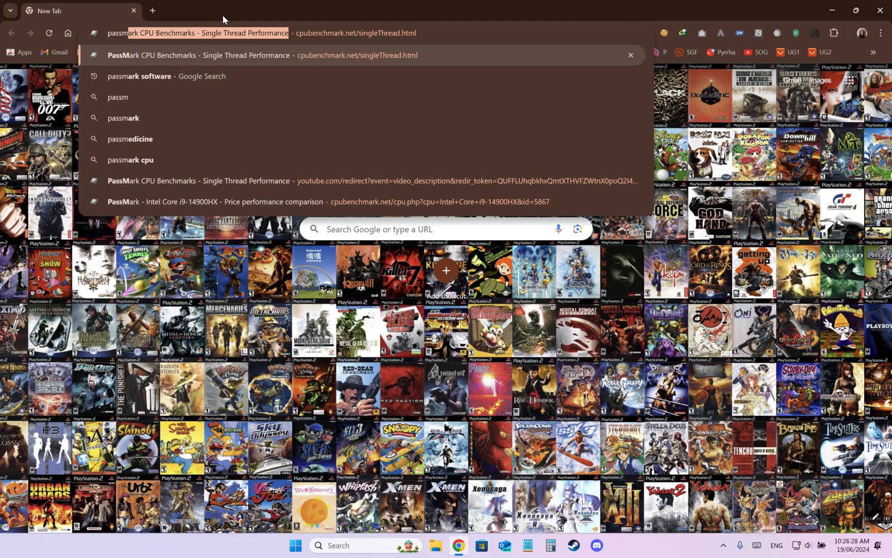
key("Return")
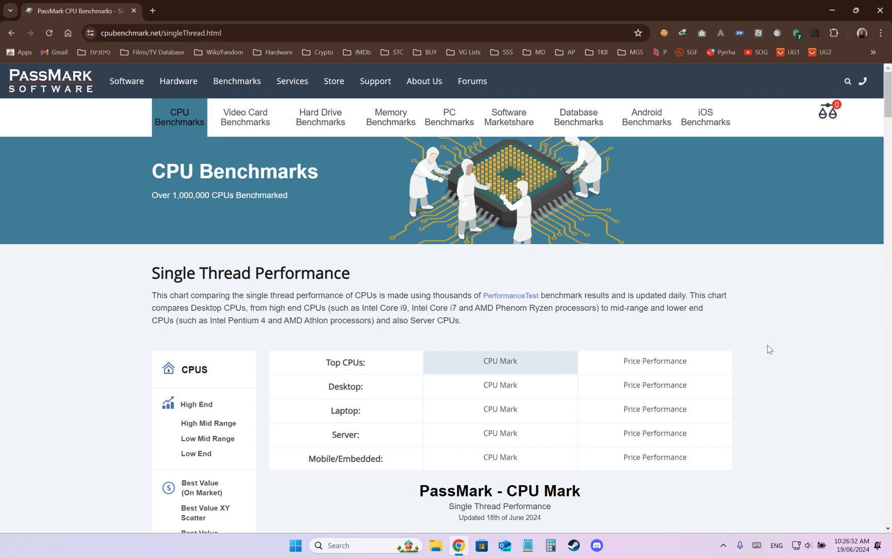
Examine the CPU marks in the PassMark single thread performance chart.
scroll(816, 384, "down", 5)
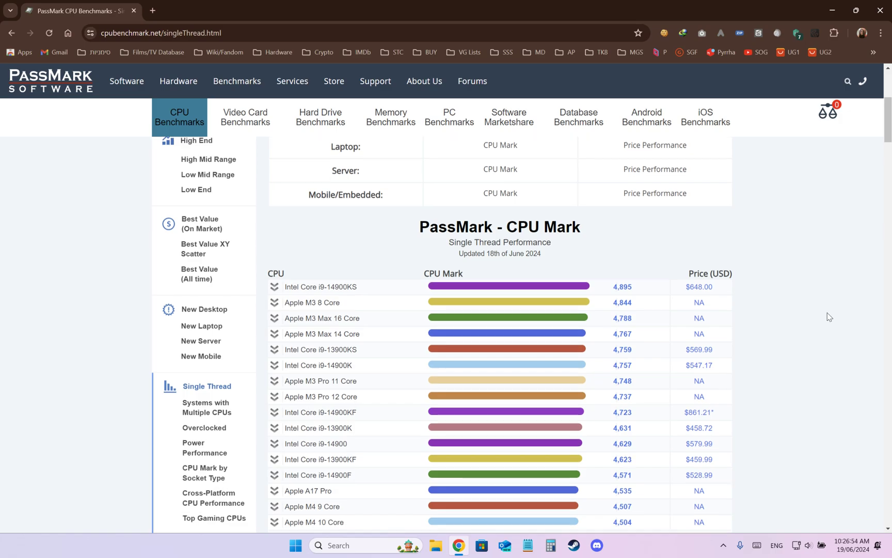
scroll(320, 239, "down", 2)
scroll(355, 216, "down", 5)
scroll(355, 222, "down", 6)
scroll(362, 233, "up", 8)
scroll(362, 233, "up", 5)
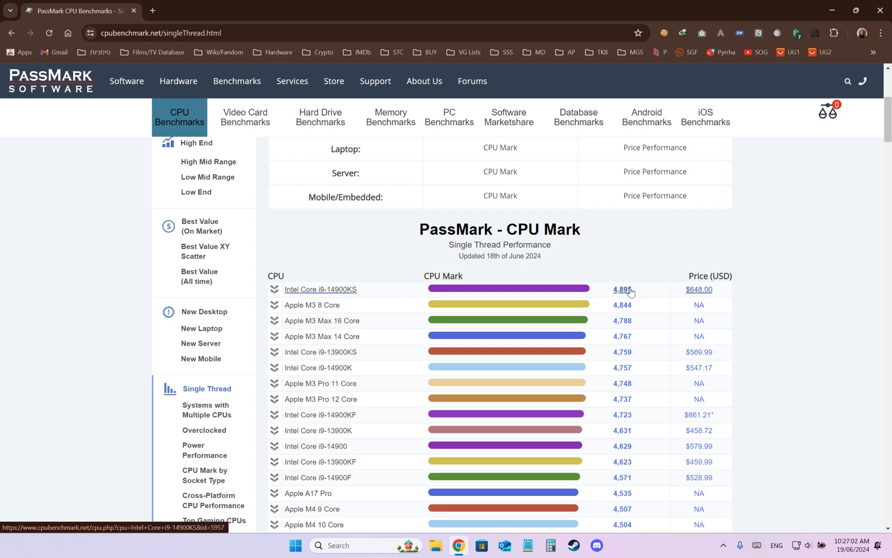
scroll(627, 295, "down", 5)
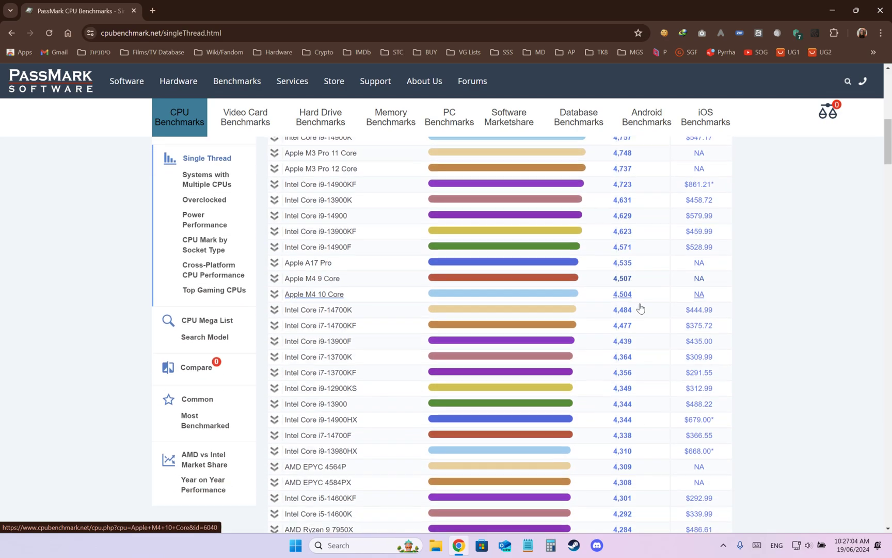
scroll(641, 309, "down", 15)
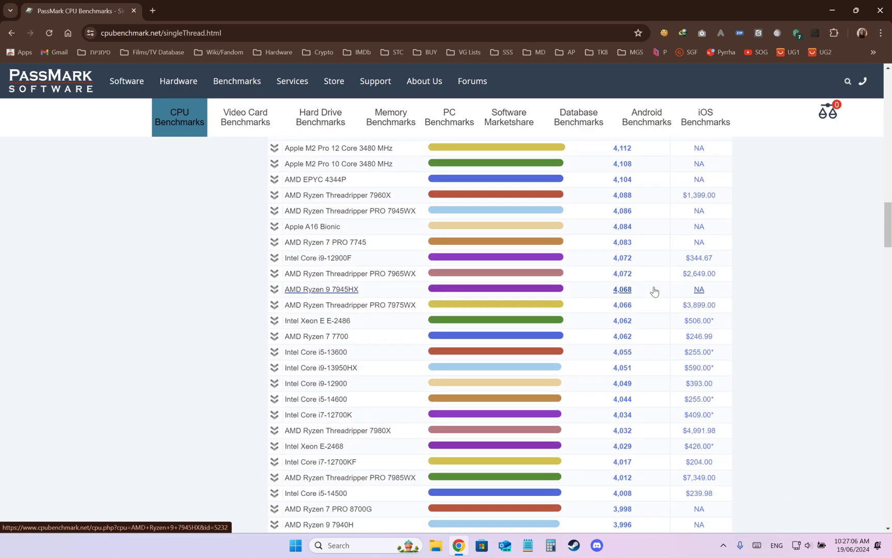
scroll(654, 290, "down", 3)
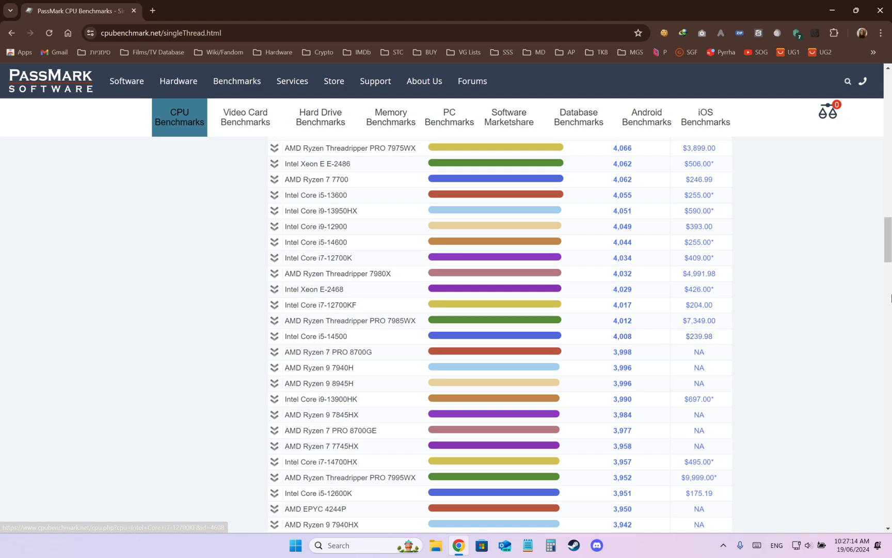
Find the 14900hx processor's single thread score on the page, and close the browser.
key("ctrl+f")
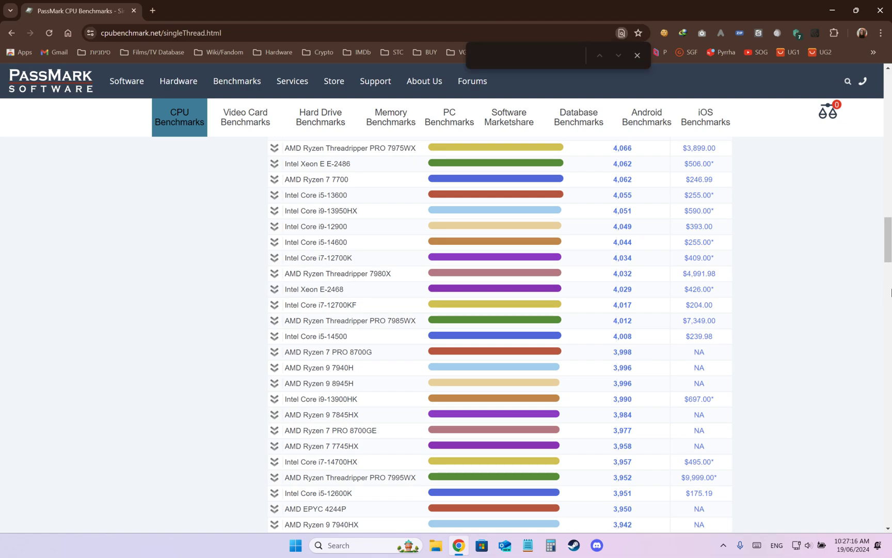
type("1490")
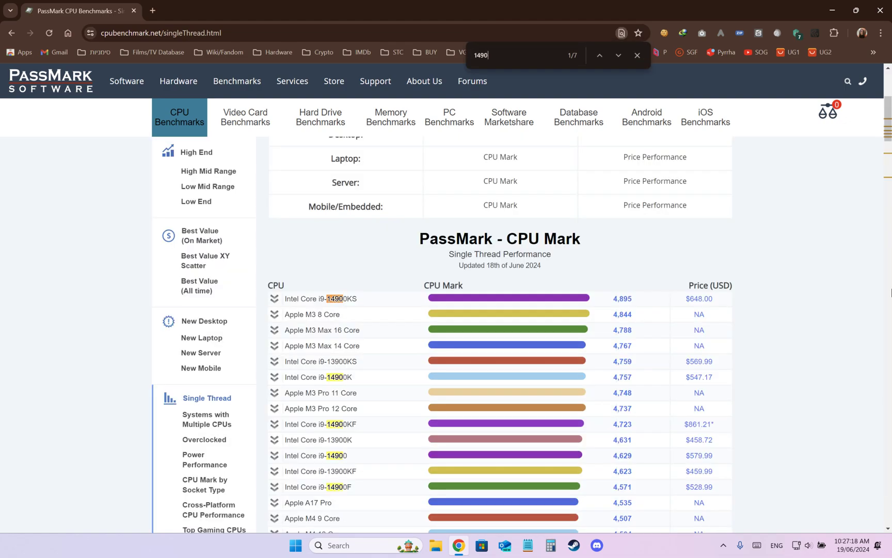
type("0hx")
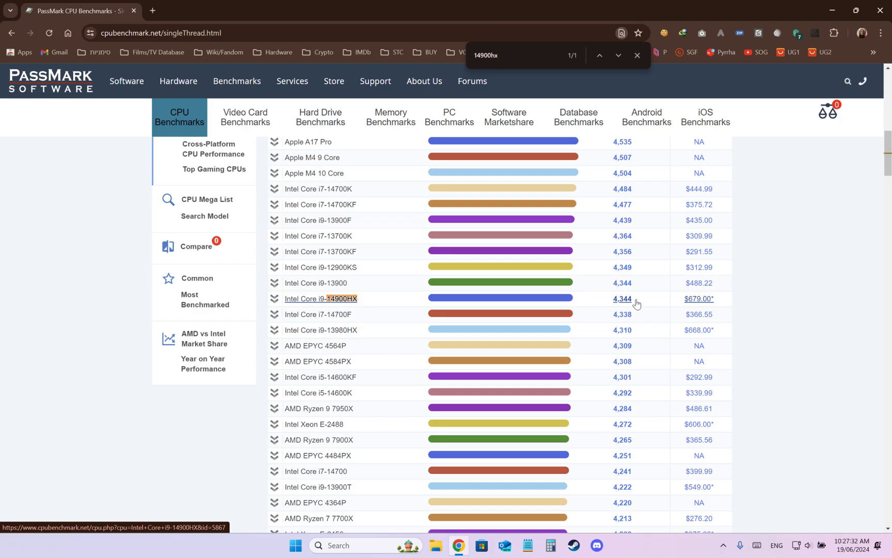
left_click(638, 56)
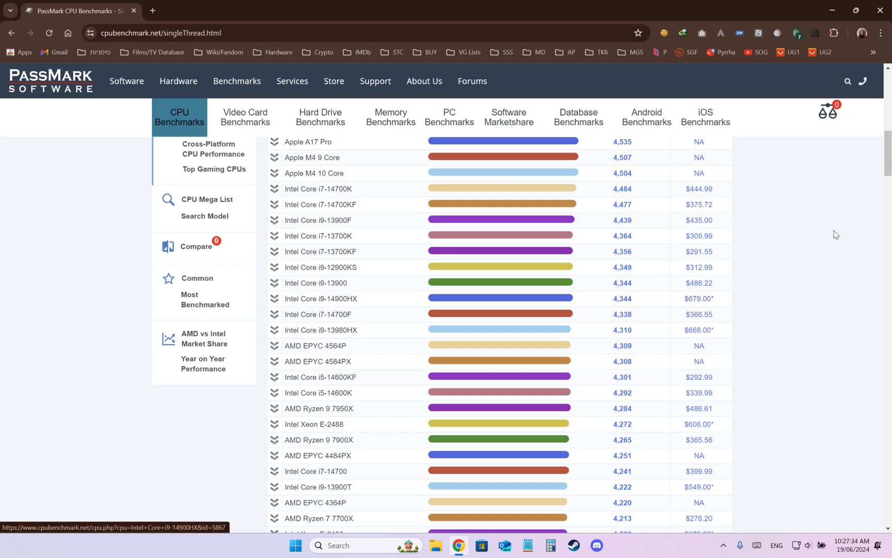
scroll(863, 299, "up", 15)
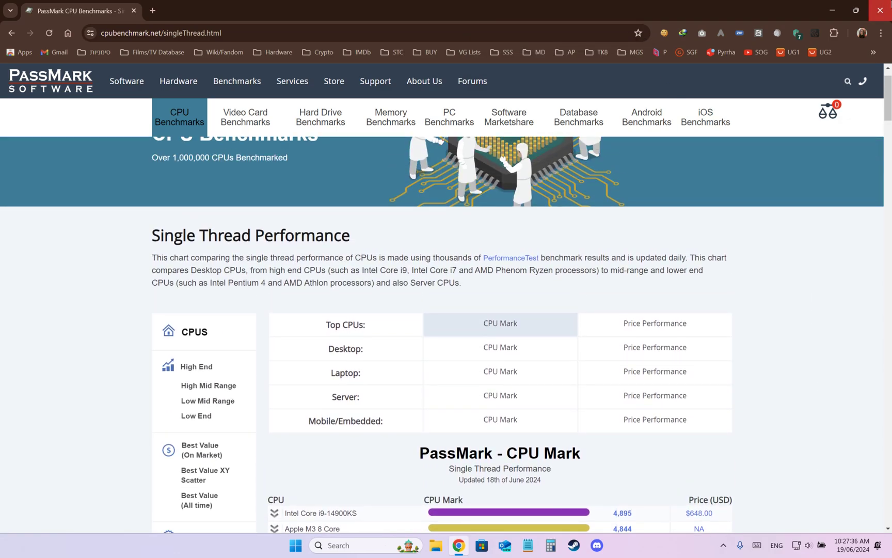
left_click(881, 10)
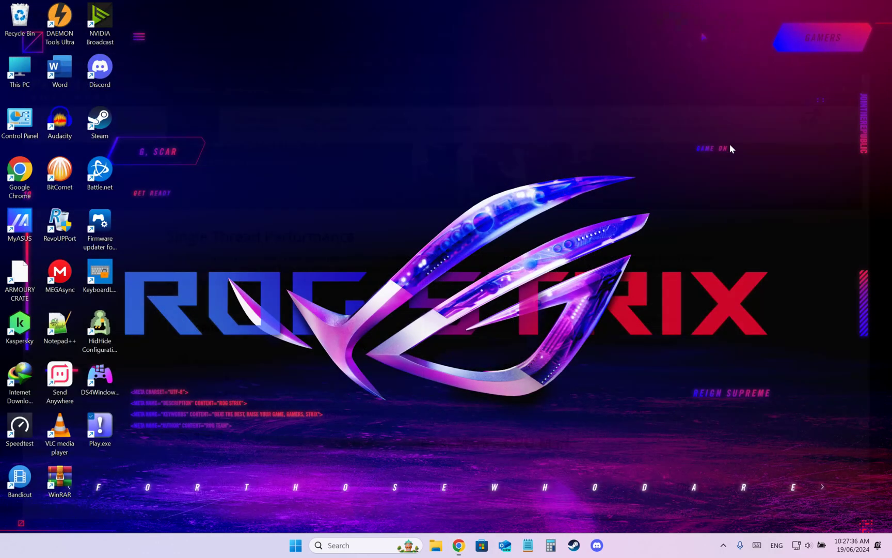